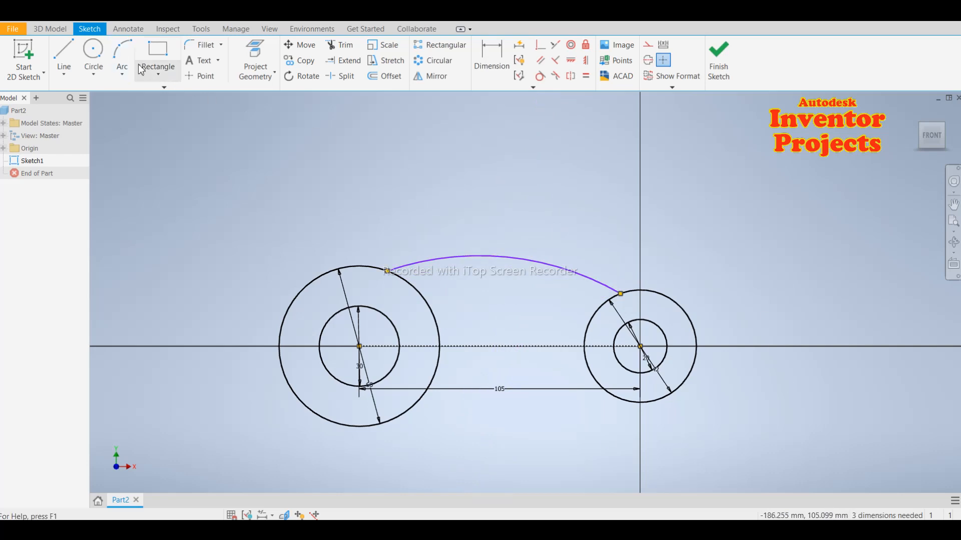
Step: Draw a three-point arc of about 98 mm radius between the lower sides of the two outer circles, bulging upward
{"action": "left_click", "coordinate": [122, 53]}
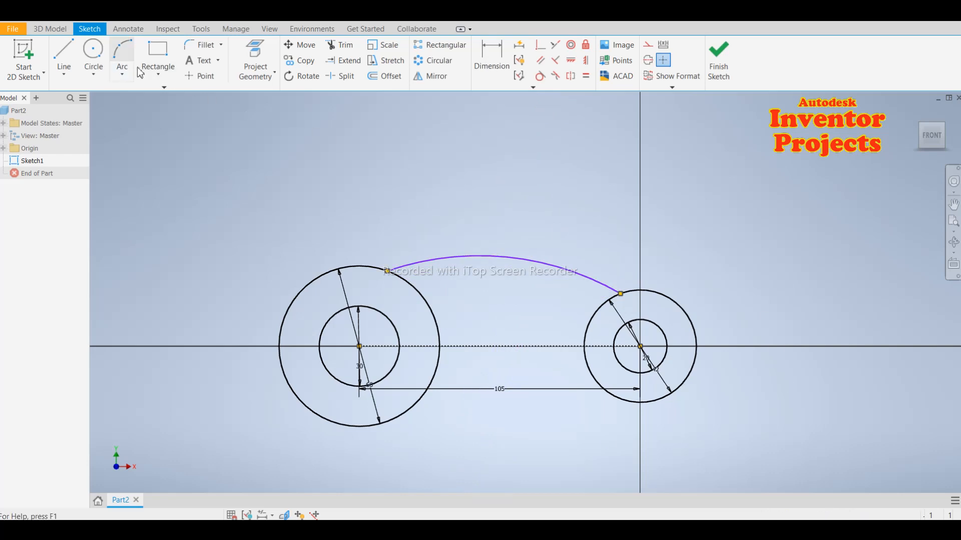
{"action": "left_click", "coordinate": [410, 408]}
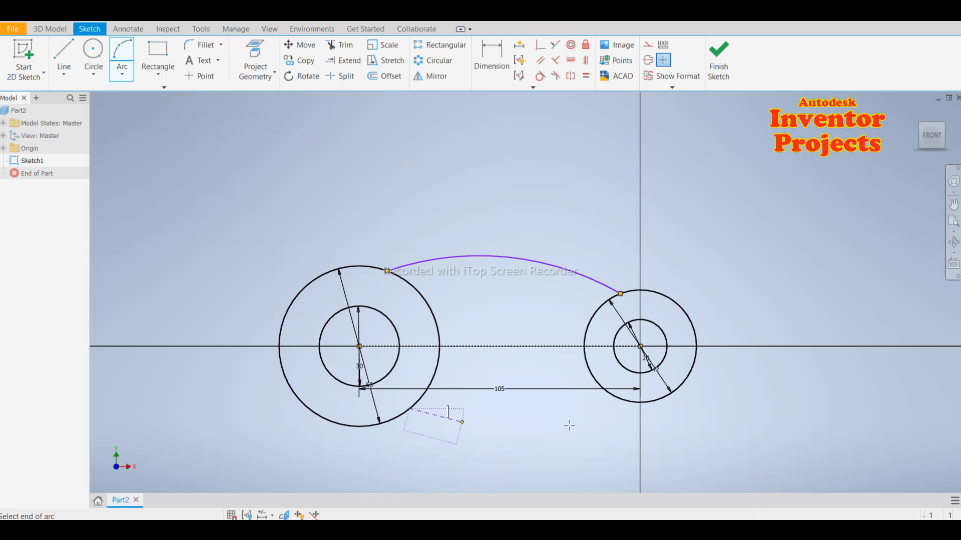
{"action": "left_click", "coordinate": [607, 394]}
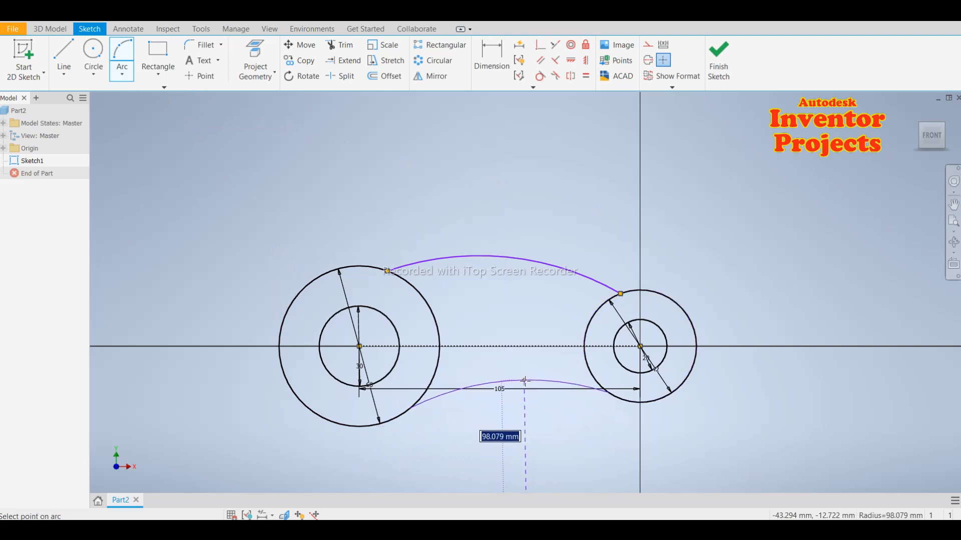
{"action": "left_click", "coordinate": [526, 380]}
{"action": "key", "text": "Escape"}
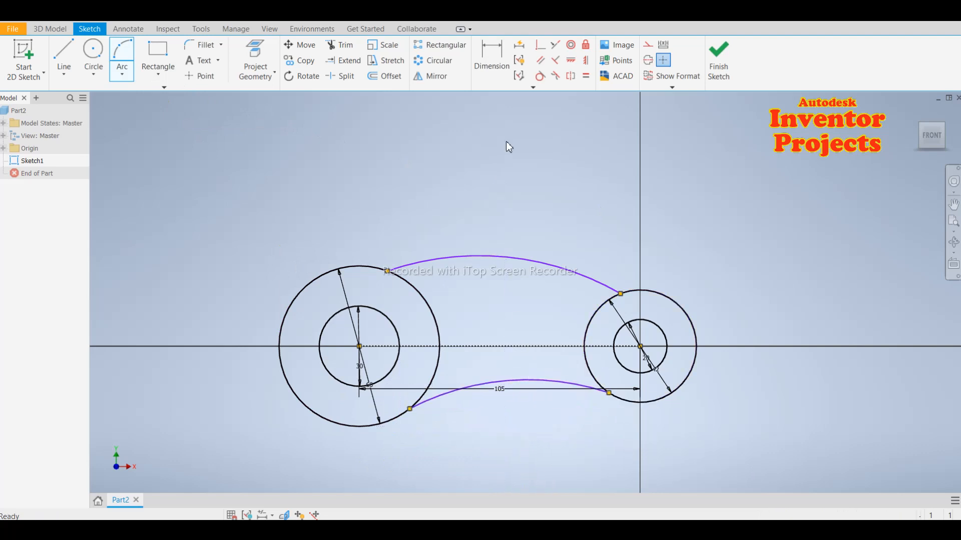
Step: Make the upper arc tangent to both the large and the small outer circle
{"action": "left_click", "coordinate": [540, 76]}
{"action": "left_click", "coordinate": [400, 267]}
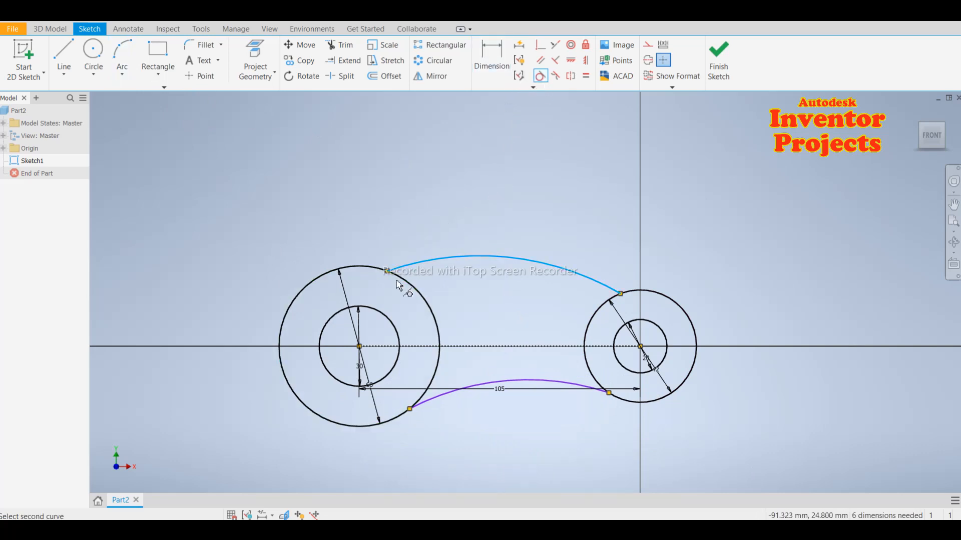
{"action": "left_click", "coordinate": [400, 280]}
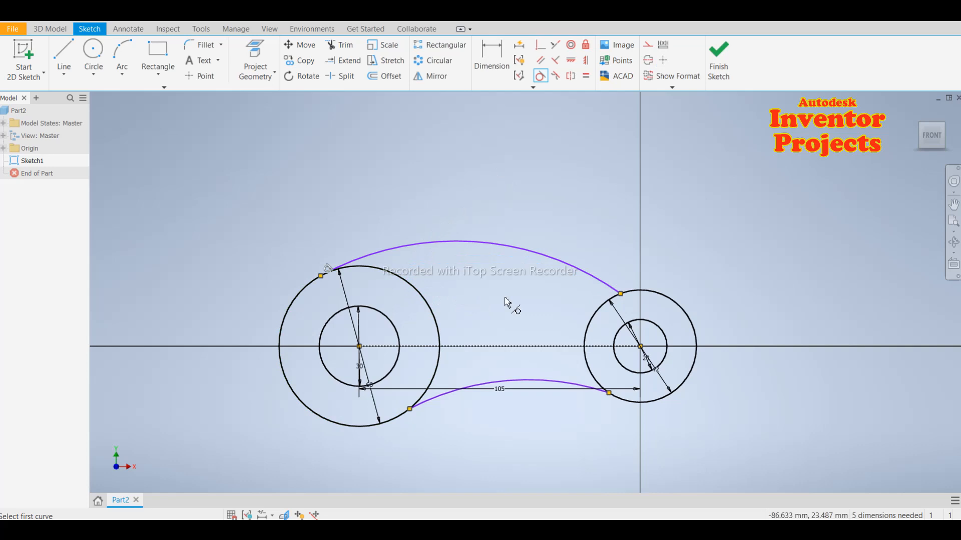
{"action": "left_click", "coordinate": [608, 293]}
{"action": "left_click", "coordinate": [687, 327]}
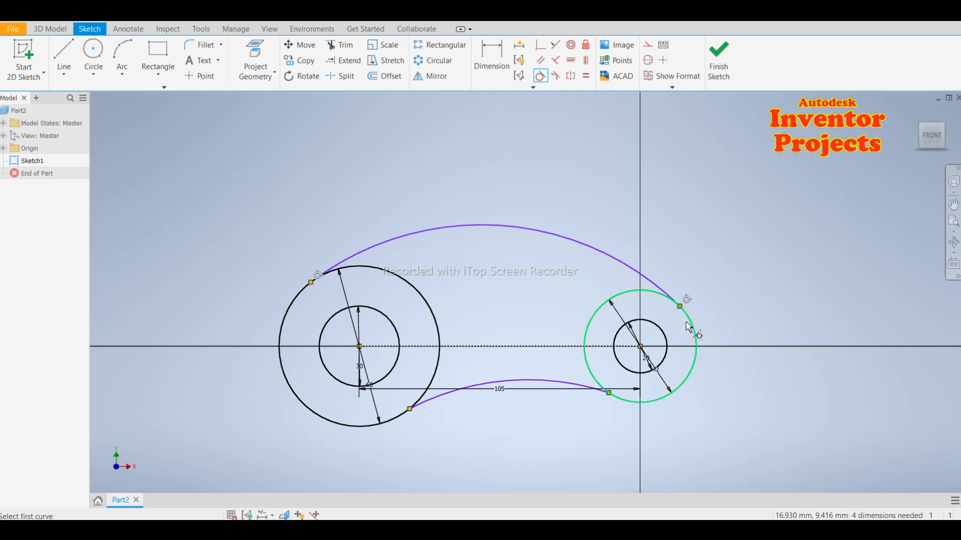
Step: Make the lower arc tangent to both the large and the small outer circle
{"action": "left_click", "coordinate": [429, 401]}
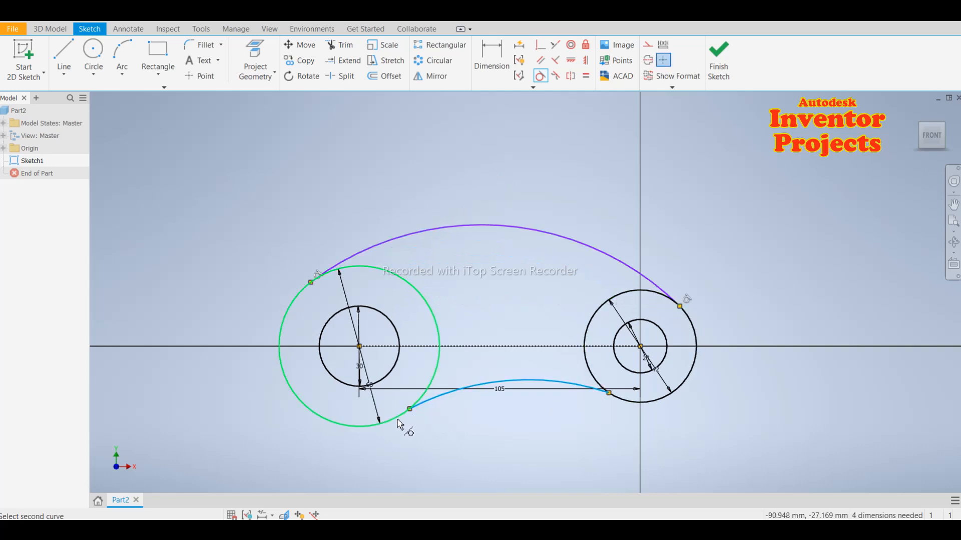
{"action": "left_click", "coordinate": [400, 424]}
{"action": "left_click", "coordinate": [596, 392]}
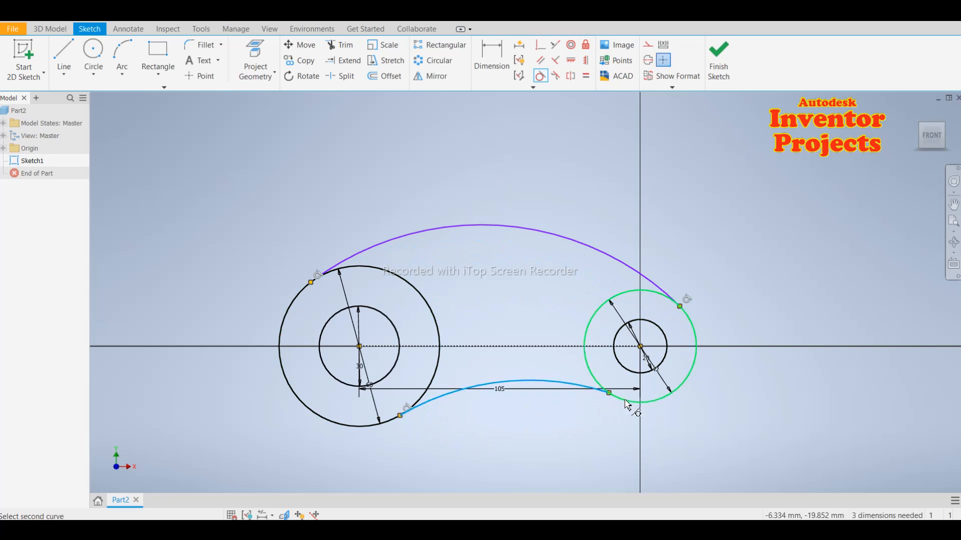
{"action": "left_click", "coordinate": [632, 403]}
{"action": "key", "text": "Escape"}
Step: Dimension the upper arc's radius and set it to 155 mm
{"action": "key", "text": "d"}
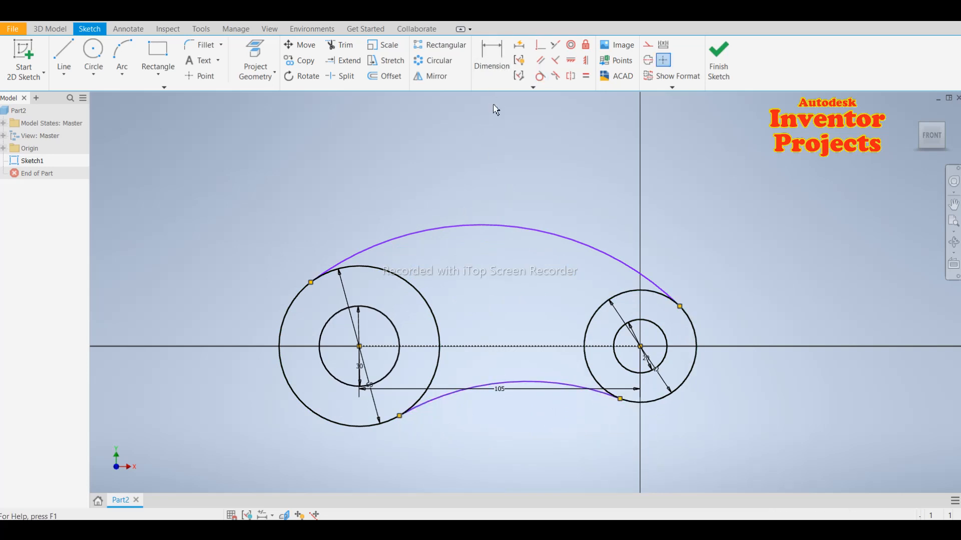
{"action": "left_click", "coordinate": [490, 226]}
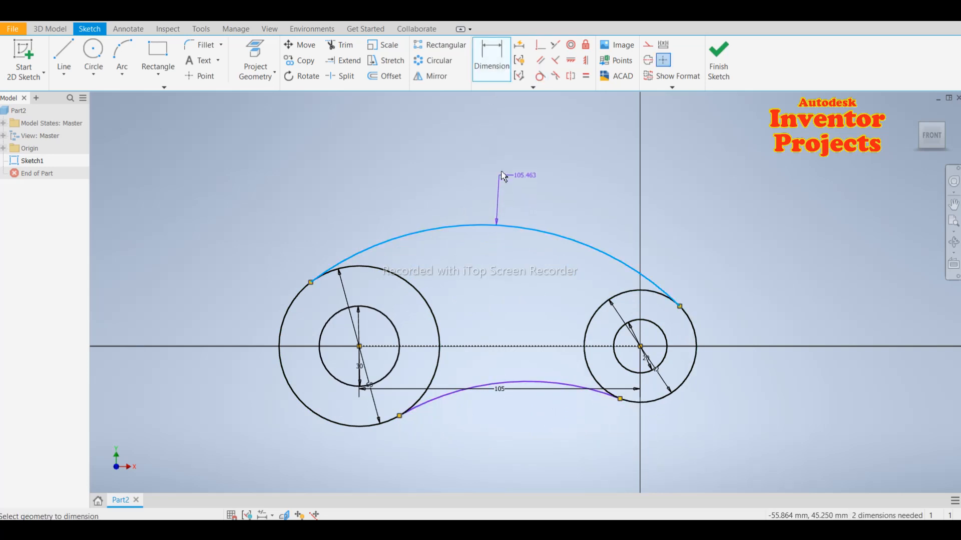
{"action": "left_click", "coordinate": [517, 169]}
{"action": "type", "text": "105"}
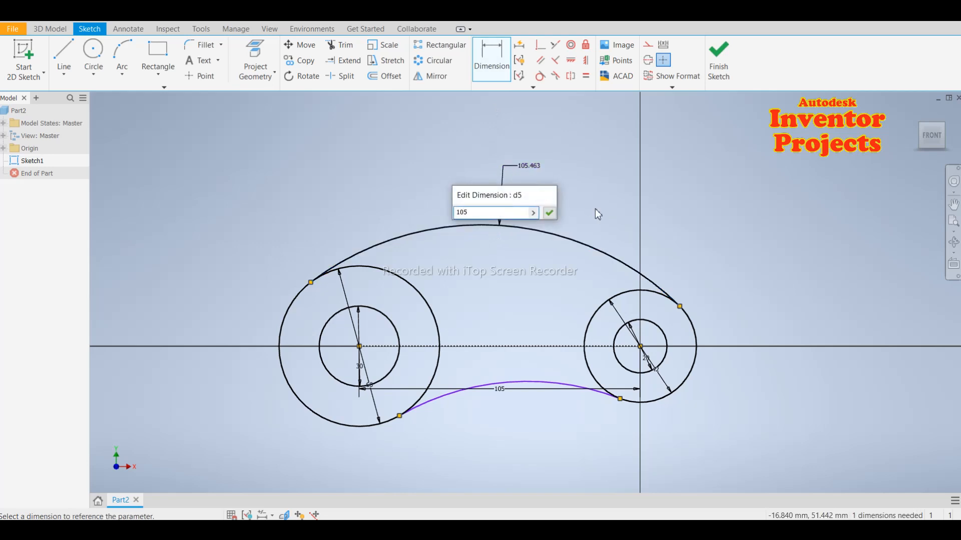
{"action": "key", "text": "Return"}
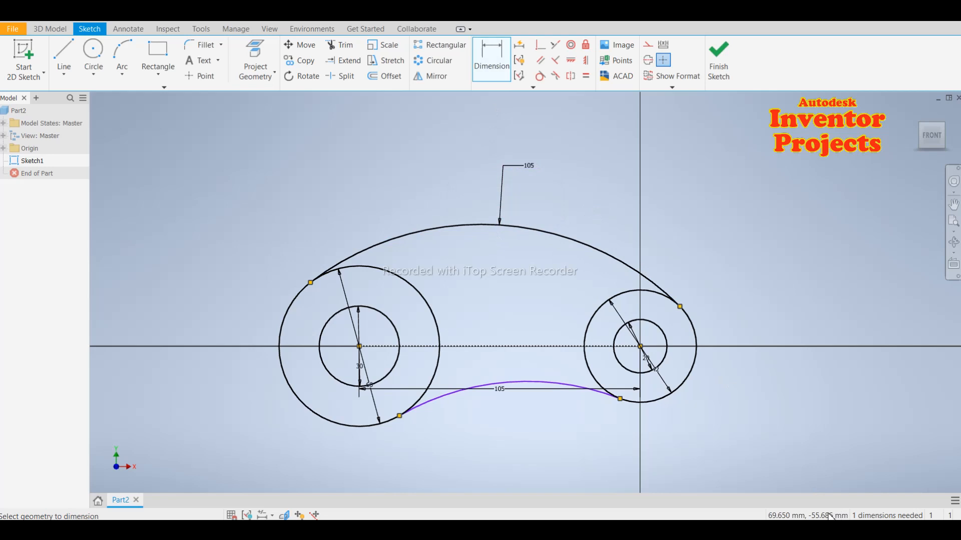
{"action": "double_click", "coordinate": [534, 168]}
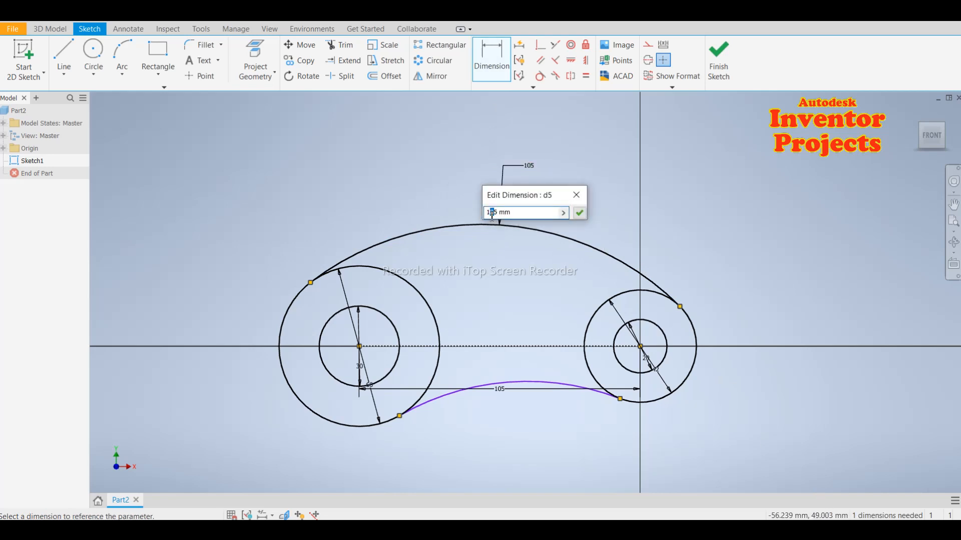
{"action": "left_click", "coordinate": [579, 214]}
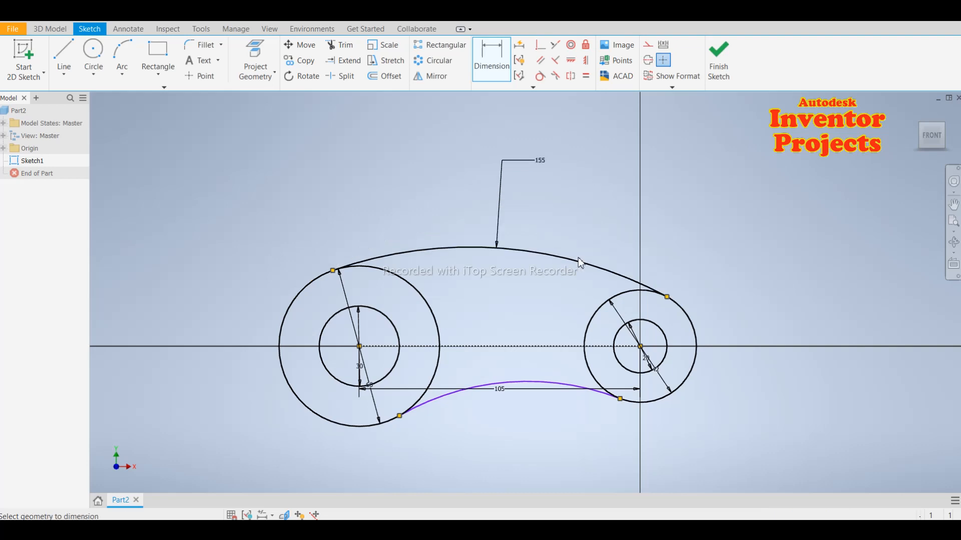
Step: Dimension the lower arc's radius and set it to 60 mm
{"action": "left_click", "coordinate": [526, 389]}
{"action": "left_click", "coordinate": [509, 437]}
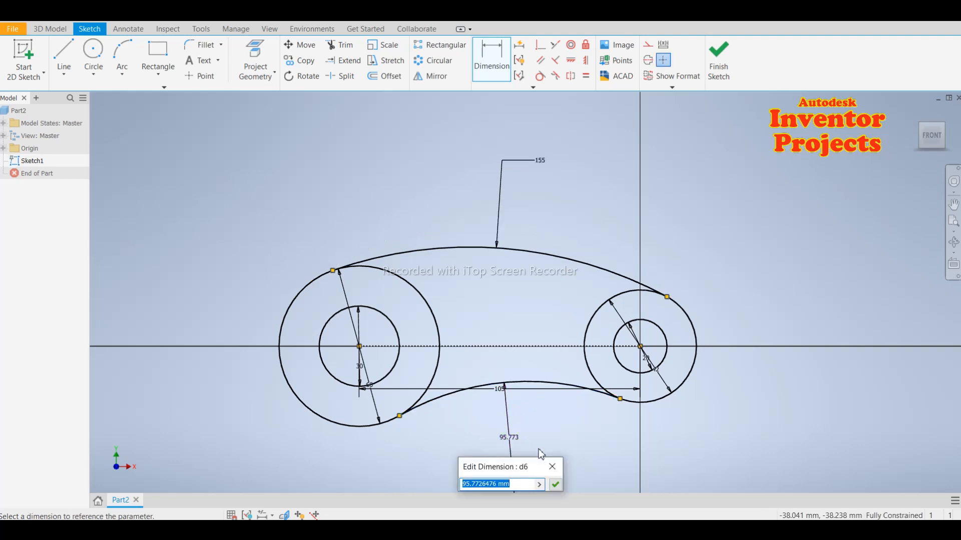
{"action": "type", "text": "60"}
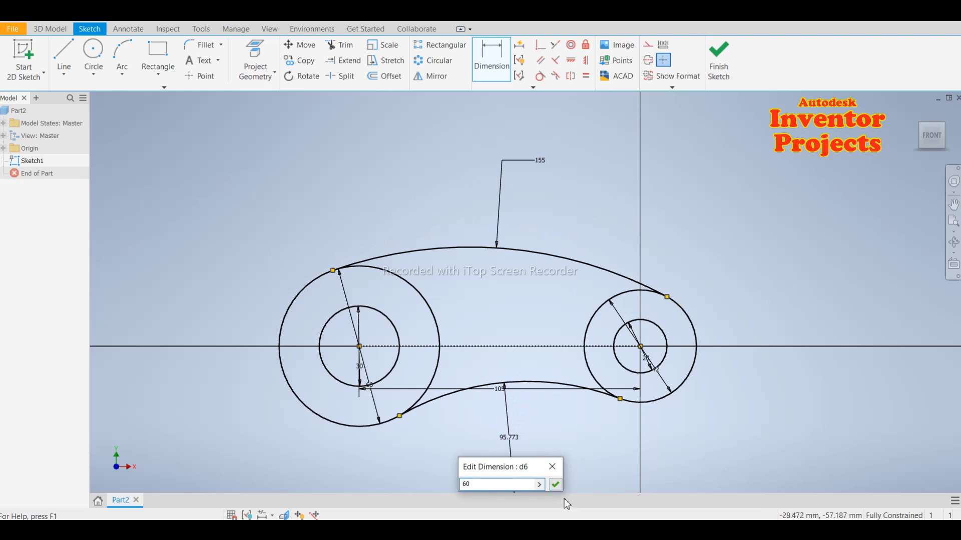
{"action": "left_click", "coordinate": [555, 484]}
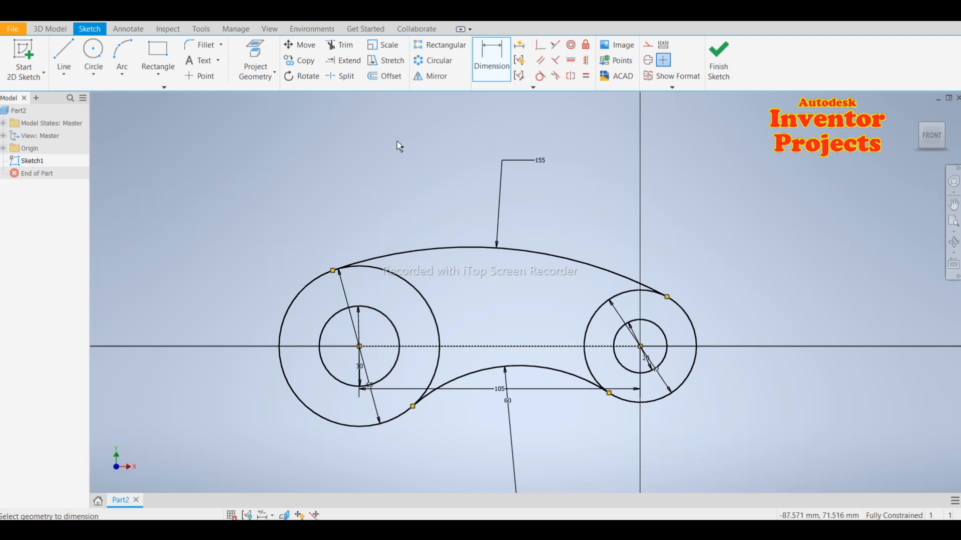
Step: Offset the upper and the lower connecting arc by 8 mm each toward the inside of the link
{"action": "left_click", "coordinate": [383, 77]}
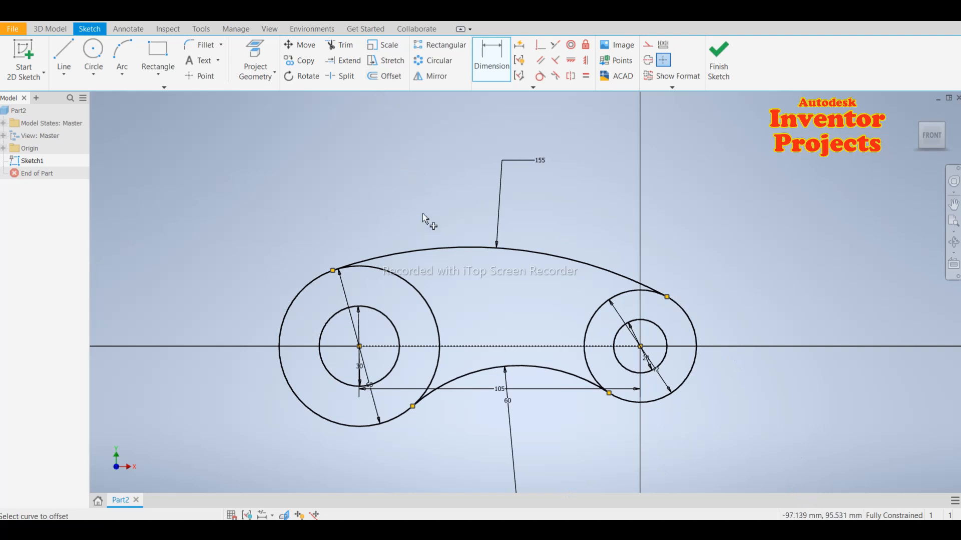
{"action": "left_click", "coordinate": [445, 256]}
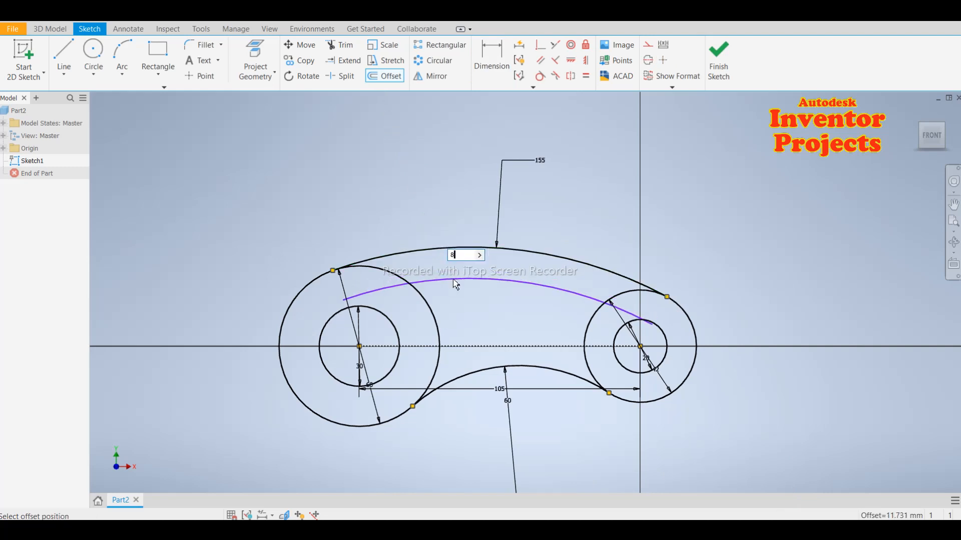
{"action": "type", "text": "8"}
{"action": "key", "text": "Return"}
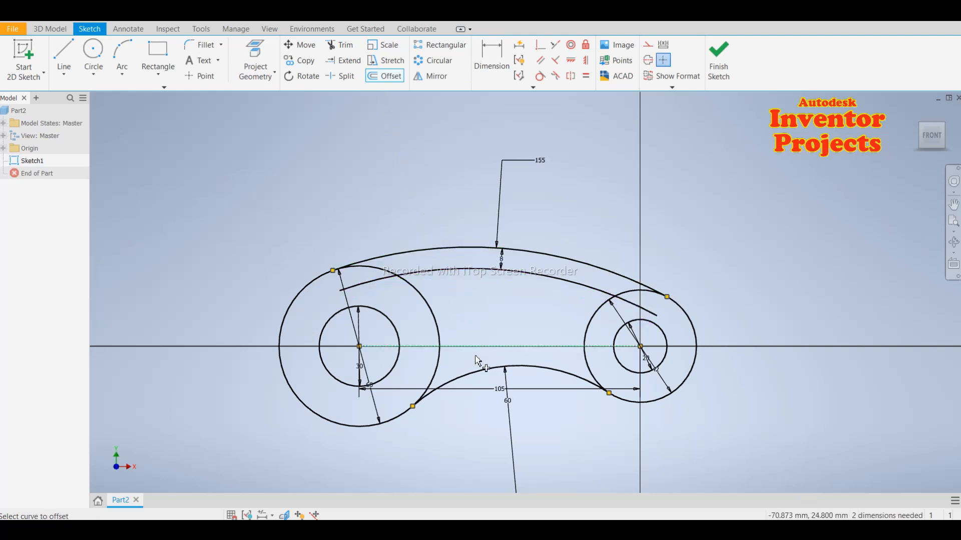
{"action": "left_click", "coordinate": [477, 376]}
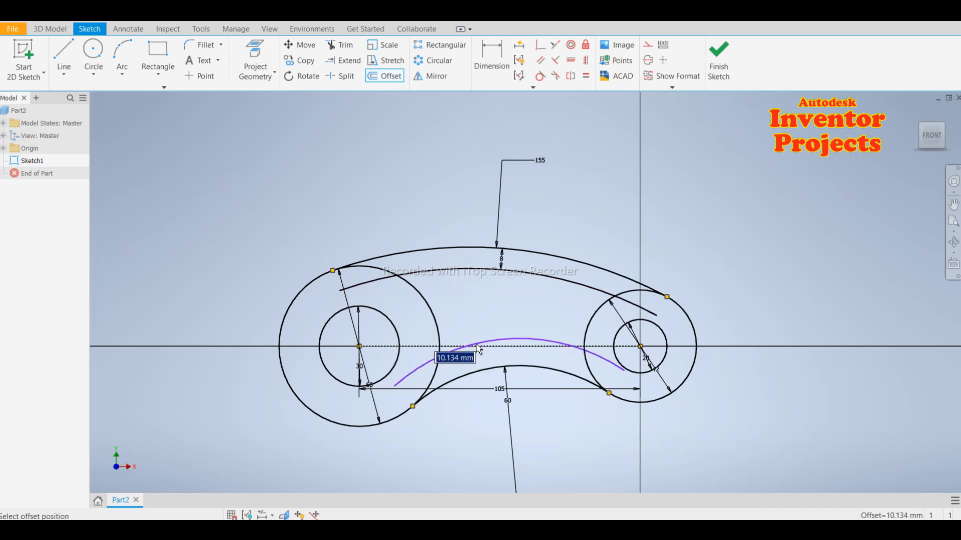
{"action": "type", "text": "8"}
{"action": "key", "text": "Return"}
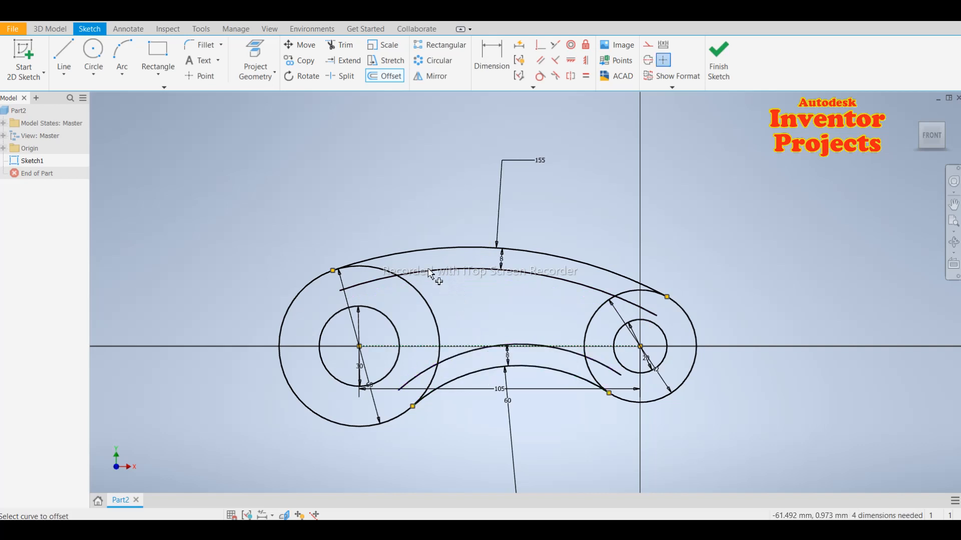
Step: Trim the ends of both offset arcs that extend inside the two outer circles
{"action": "left_click", "coordinate": [336, 44]}
{"action": "left_click", "coordinate": [360, 288]}
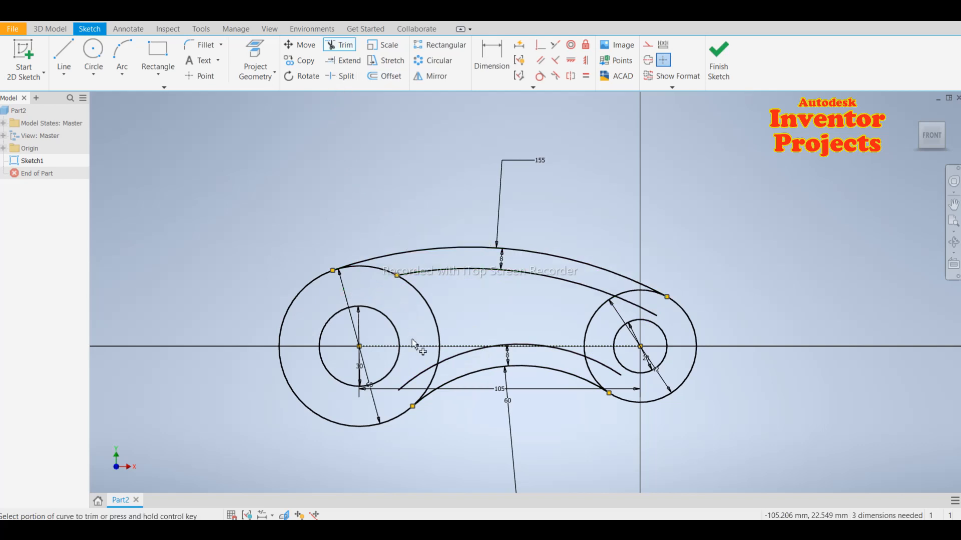
{"action": "left_click", "coordinate": [419, 376]}
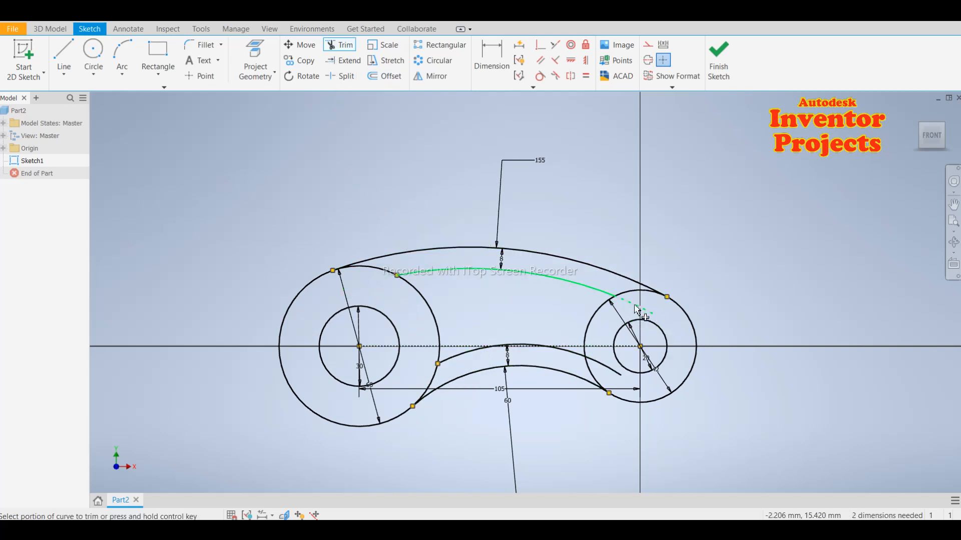
{"action": "left_click", "coordinate": [631, 305]}
{"action": "left_click", "coordinate": [606, 367]}
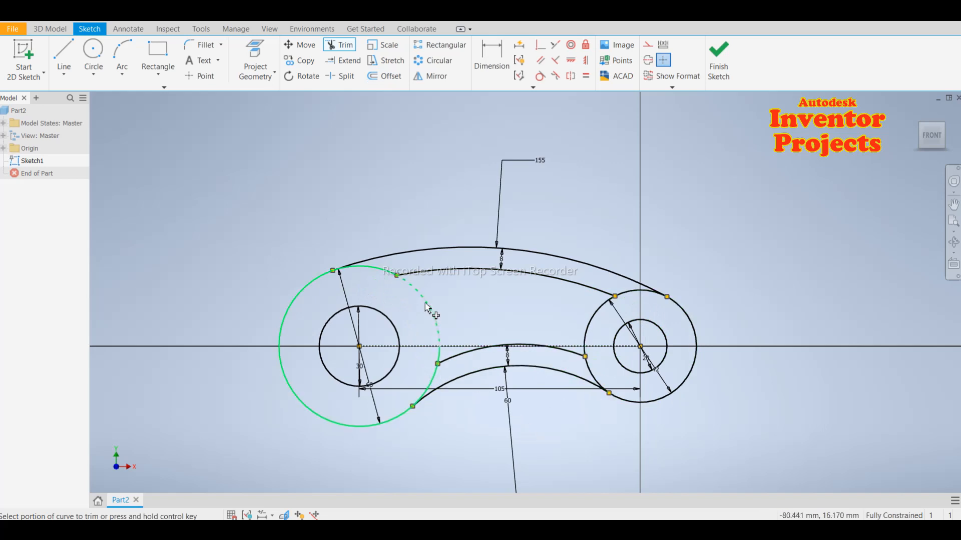
Step: Trim the outer circles' segments lying between the connecting arcs and their offsets, separating the outer contour from the inner pocket
{"action": "left_click", "coordinate": [378, 274]}
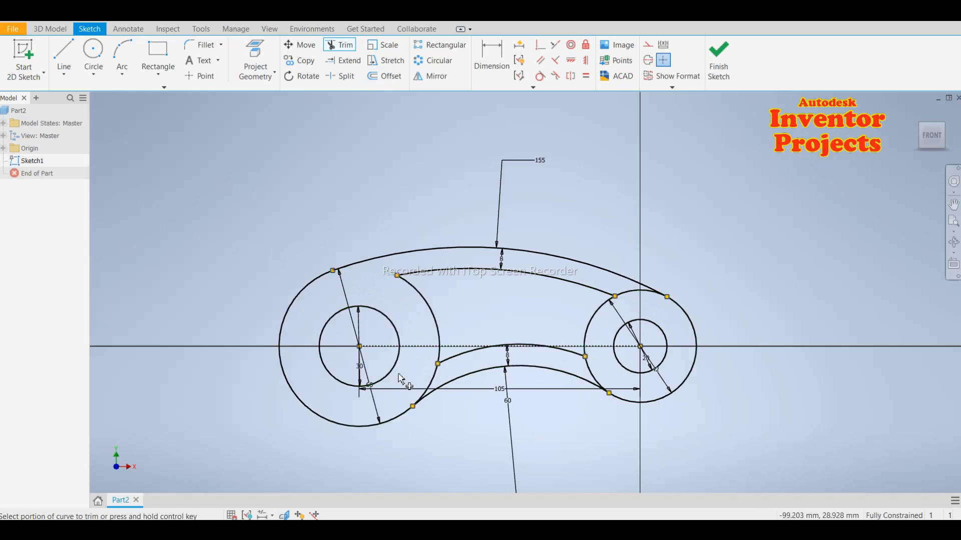
{"action": "left_click", "coordinate": [429, 386]}
{"action": "left_click", "coordinate": [623, 293]}
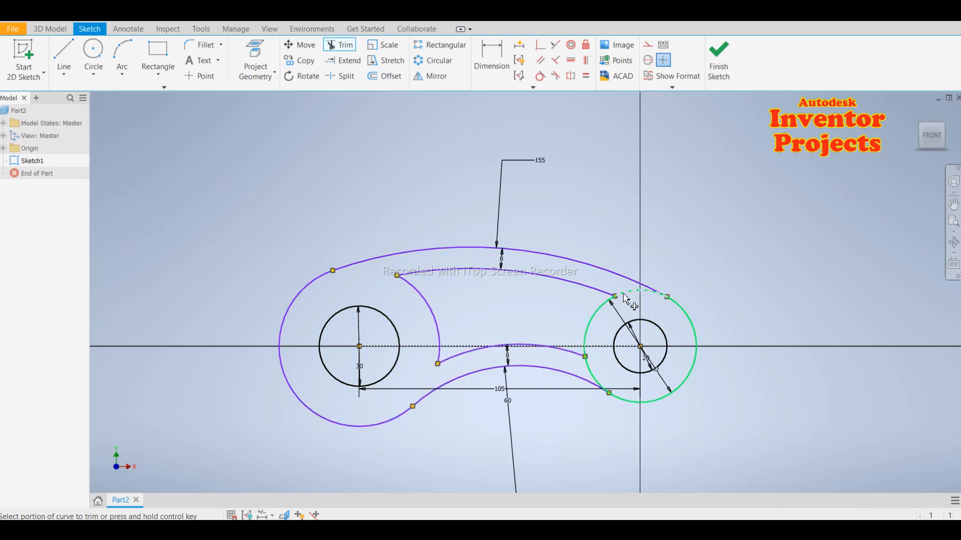
{"action": "left_click", "coordinate": [591, 372]}
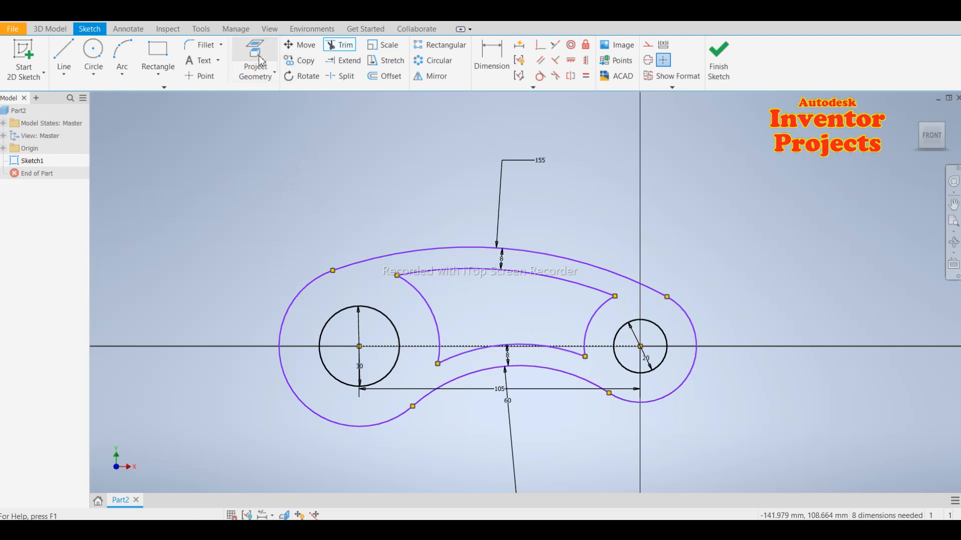
Step: Fillet the inner pocket's two corners beside the larger hole with an 8 mm radius
{"action": "left_click", "coordinate": [203, 44]}
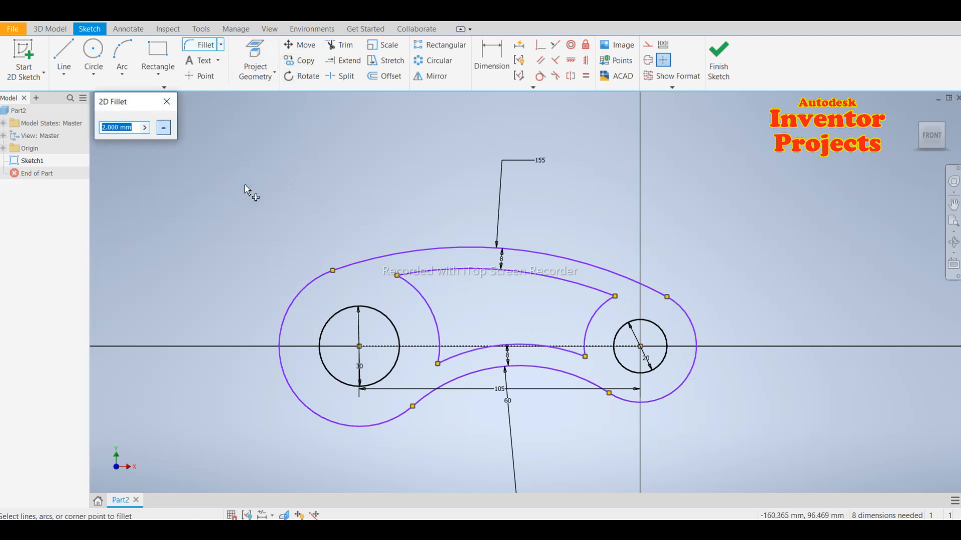
{"action": "type", "text": "8"}
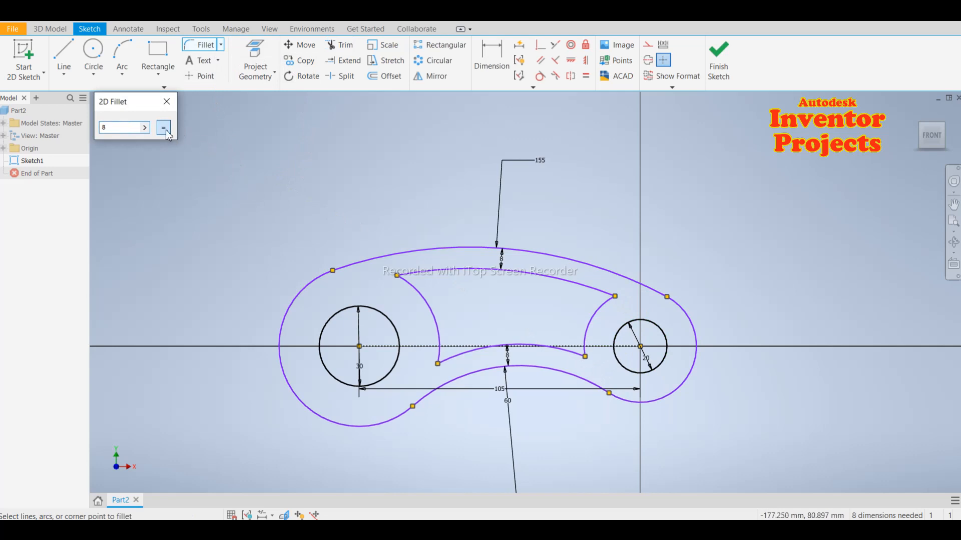
{"action": "left_click", "coordinate": [167, 101]}
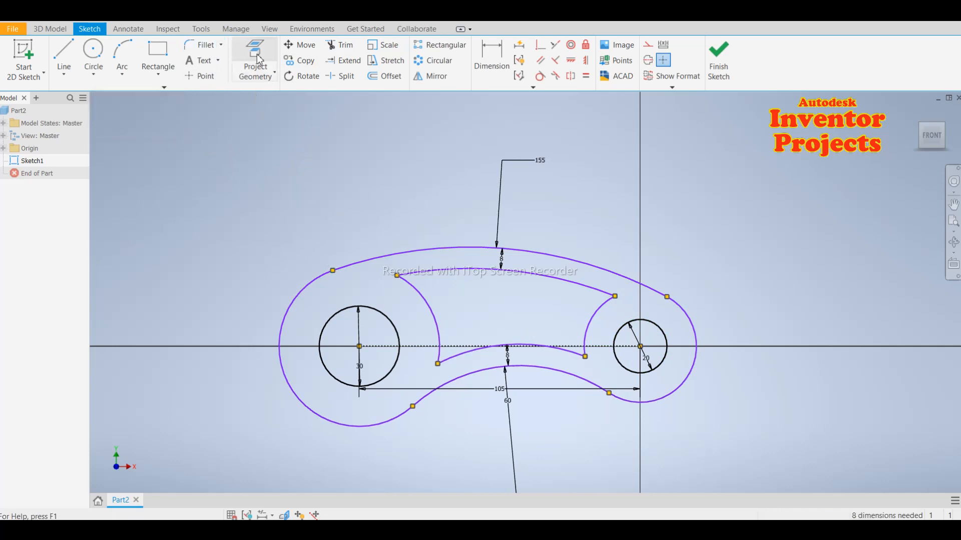
{"action": "left_click", "coordinate": [199, 47]}
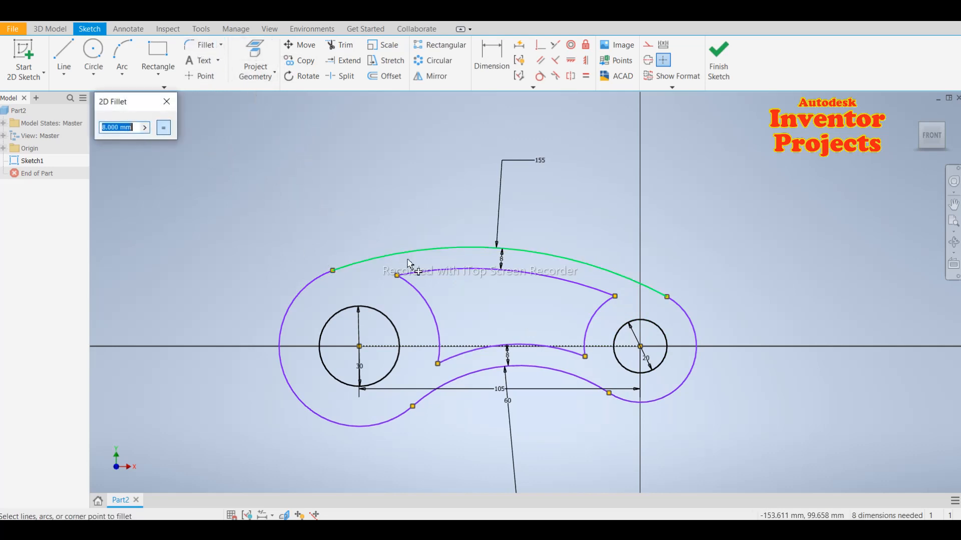
{"action": "left_click", "coordinate": [400, 274]}
{"action": "left_click", "coordinate": [413, 288]}
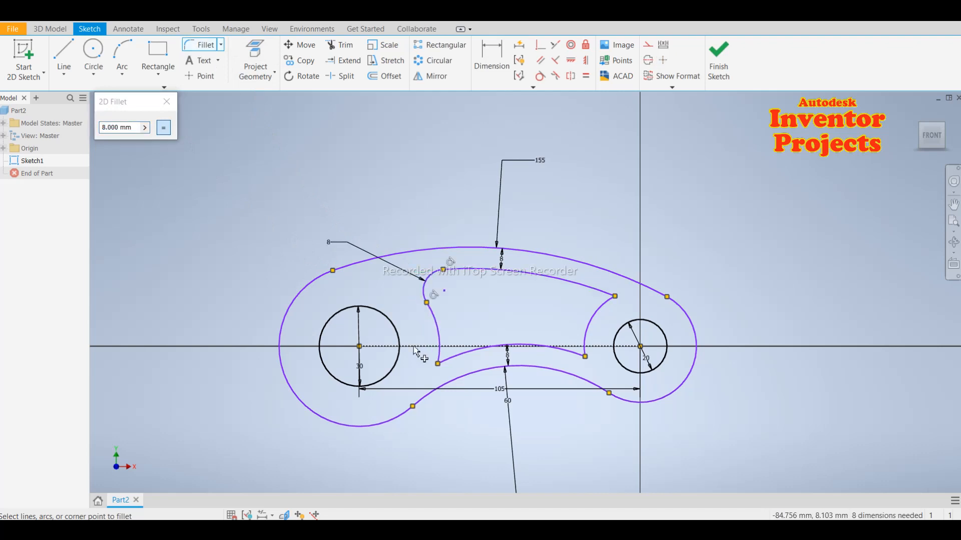
{"action": "left_click", "coordinate": [453, 355]}
{"action": "left_click", "coordinate": [442, 349]}
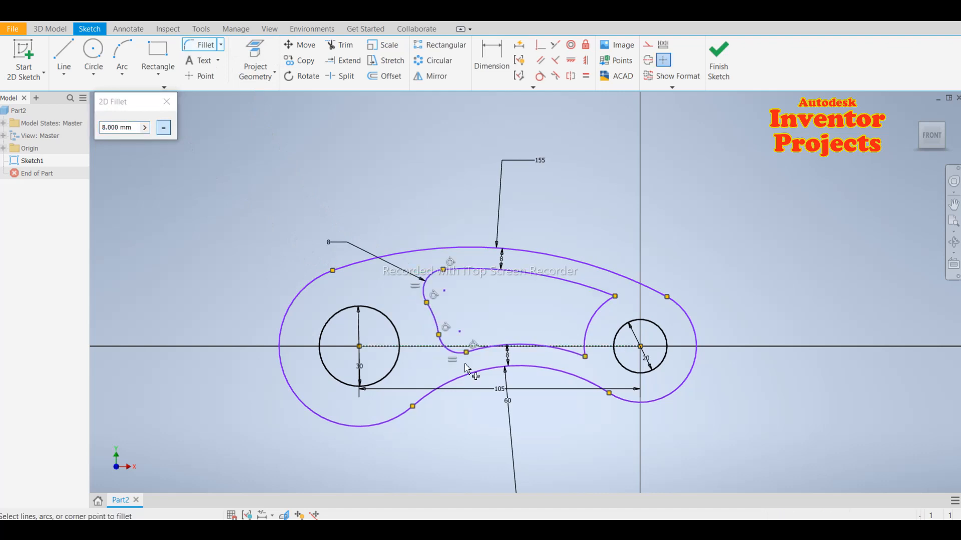
Step: Fillet the inner pocket's two corners beside the smaller hole with an 8 mm radius
{"action": "left_click", "coordinate": [563, 352]}
{"action": "left_click", "coordinate": [586, 338]}
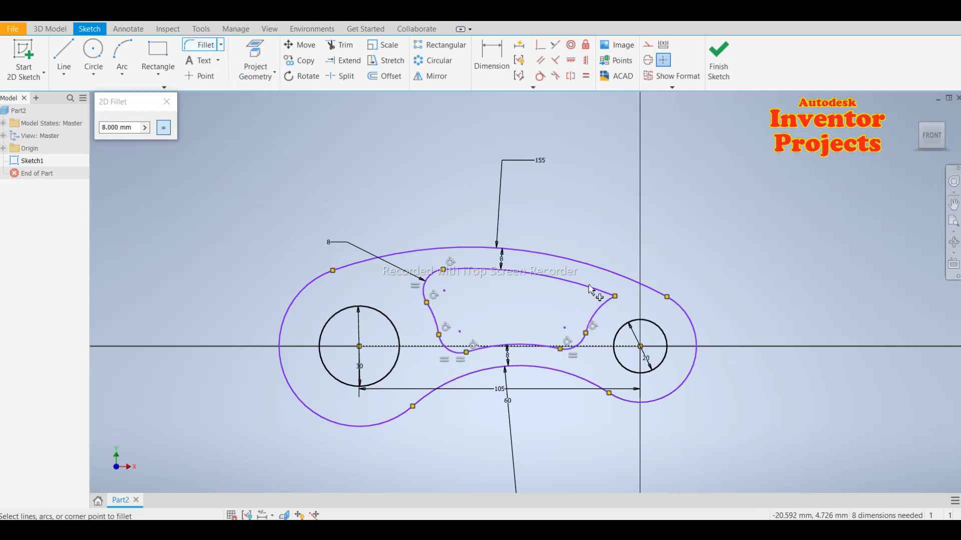
{"action": "left_click", "coordinate": [596, 289]}
{"action": "left_click", "coordinate": [600, 311]}
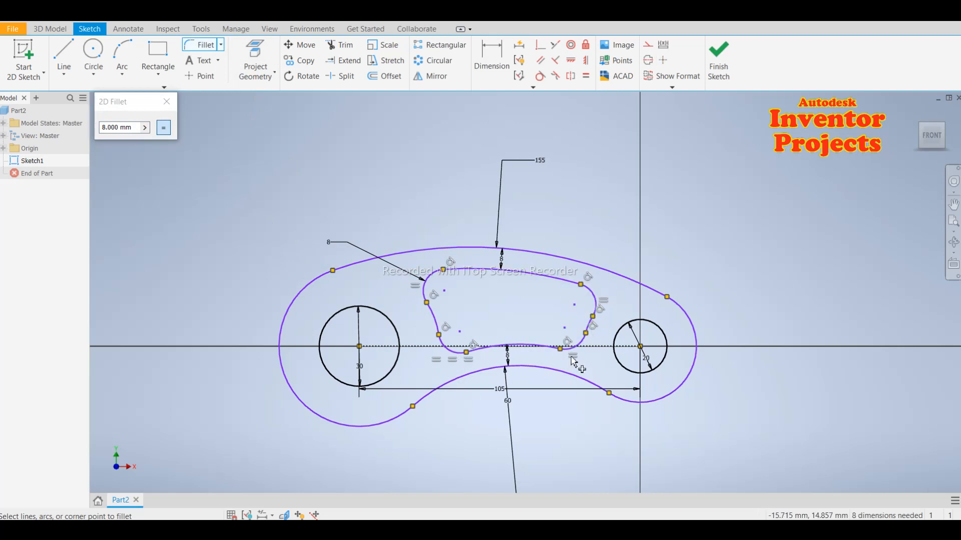
{"action": "left_click", "coordinate": [167, 102]}
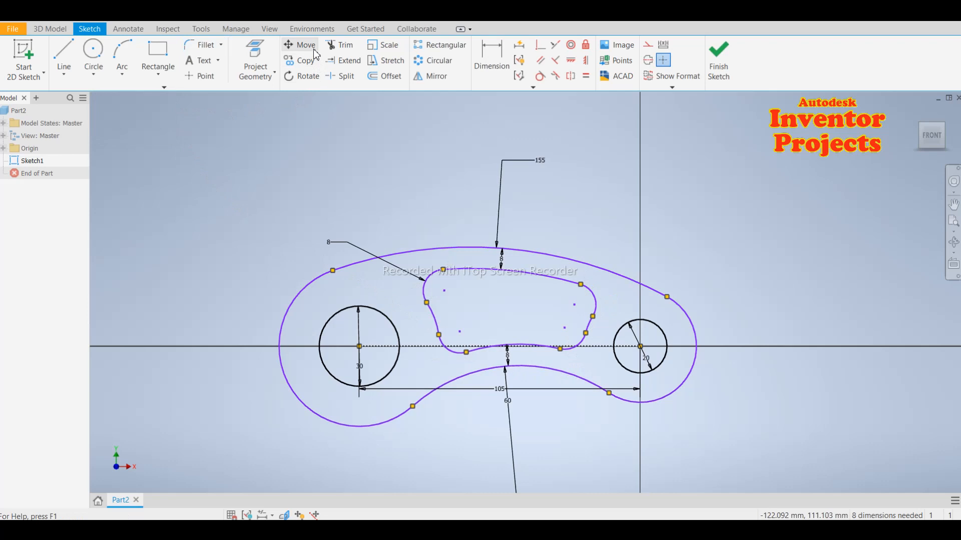
Step: Extend the outer arcs around both holes until each forms a full circle again
{"action": "left_click", "coordinate": [347, 61]}
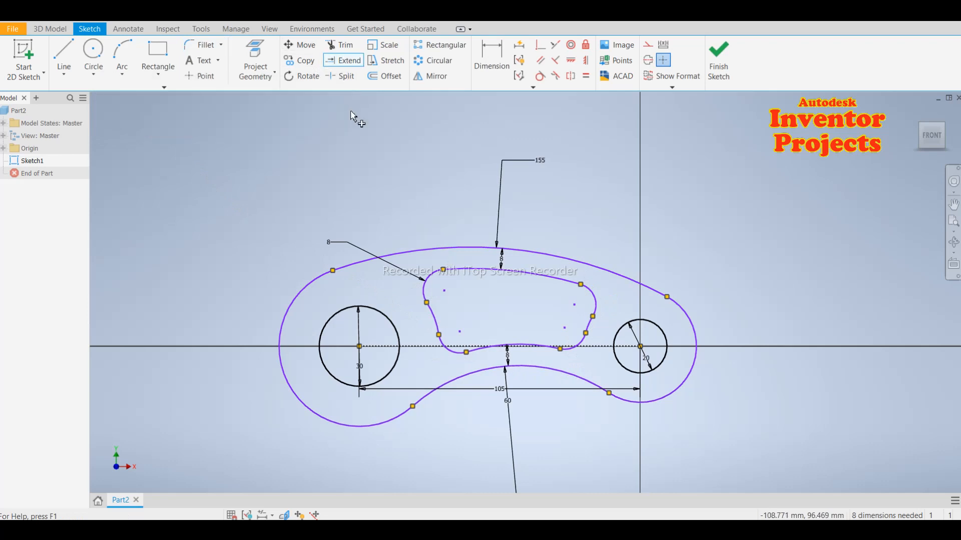
{"action": "left_click", "coordinate": [313, 282]}
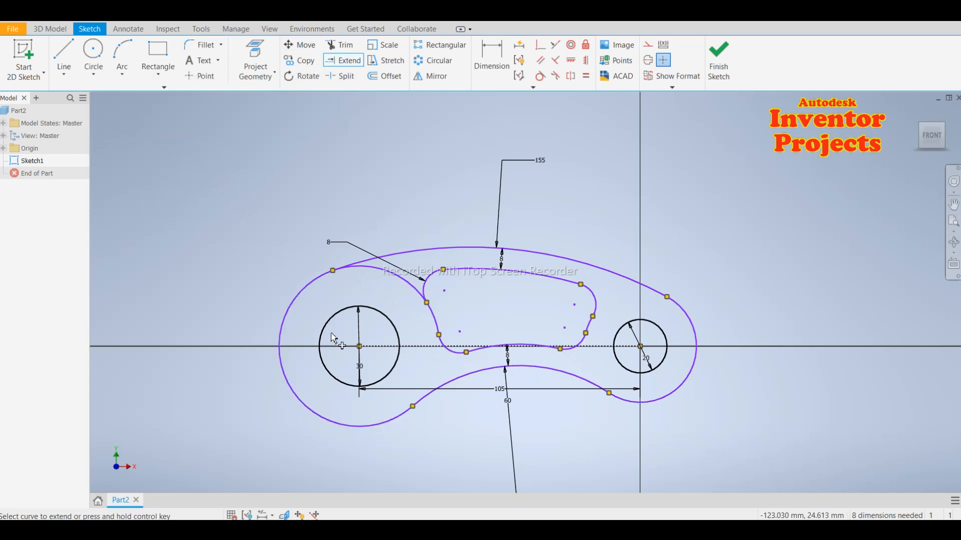
{"action": "left_click", "coordinate": [396, 423]}
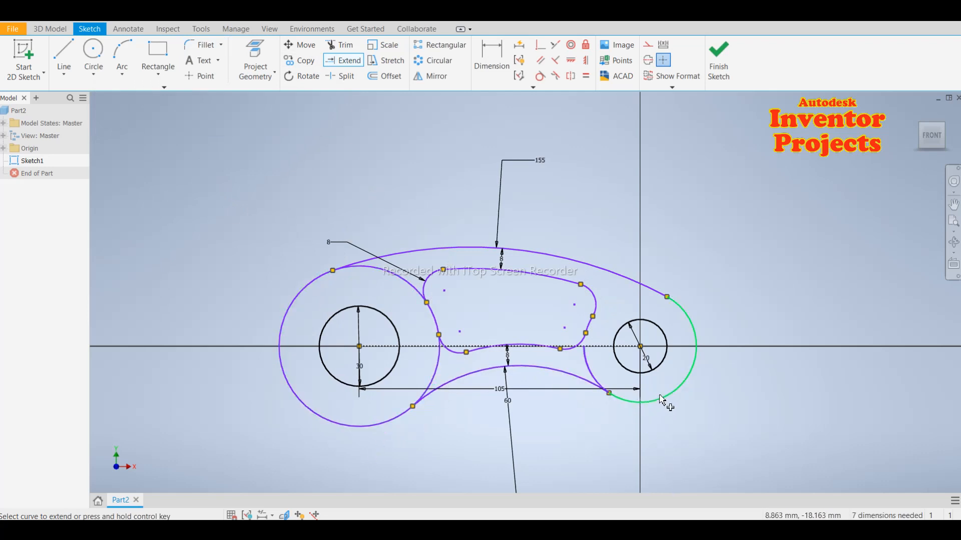
{"action": "left_click", "coordinate": [597, 378]}
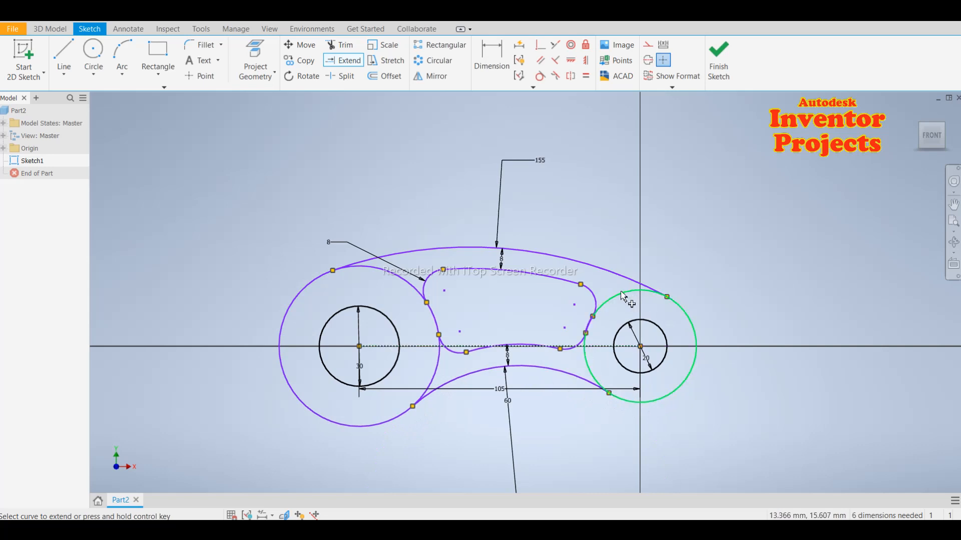
{"action": "scroll", "coordinate": [593, 337], "scroll_direction": "down", "scroll_amount": 4}
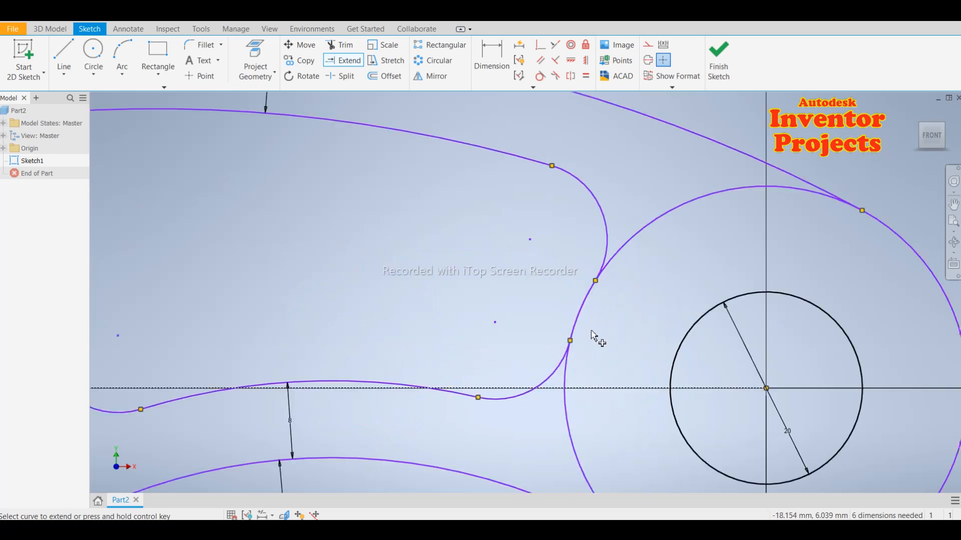
{"action": "scroll", "coordinate": [596, 339], "scroll_direction": "up", "scroll_amount": 5}
{"action": "scroll", "coordinate": [448, 344], "scroll_direction": "down", "scroll_amount": 4}
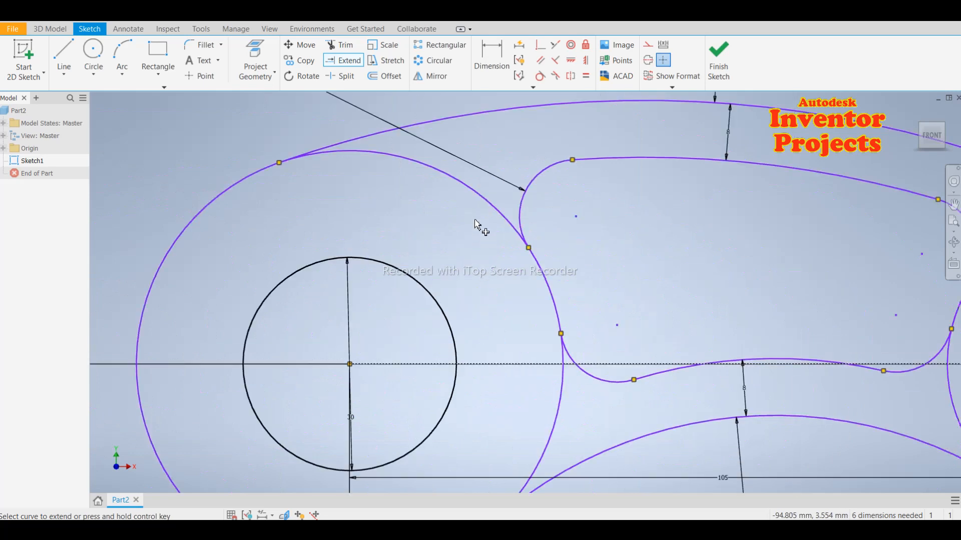
{"action": "left_click", "coordinate": [490, 206]}
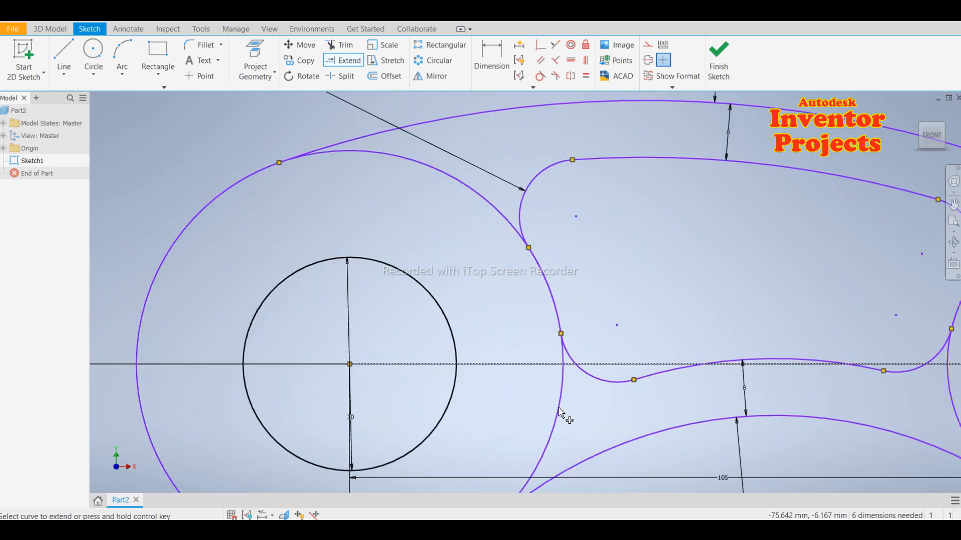
{"action": "scroll", "coordinate": [540, 381], "scroll_direction": "up", "scroll_amount": 4}
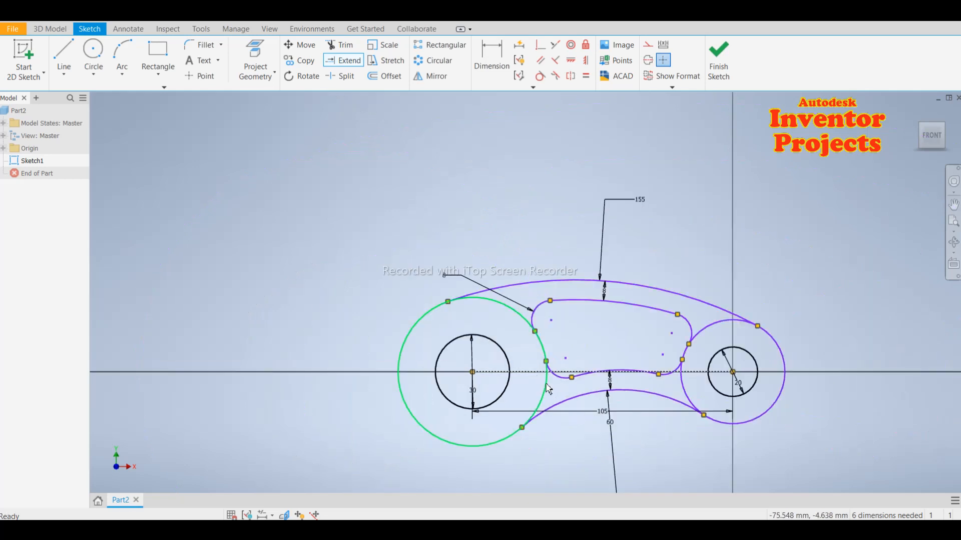
{"action": "key", "text": "Escape"}
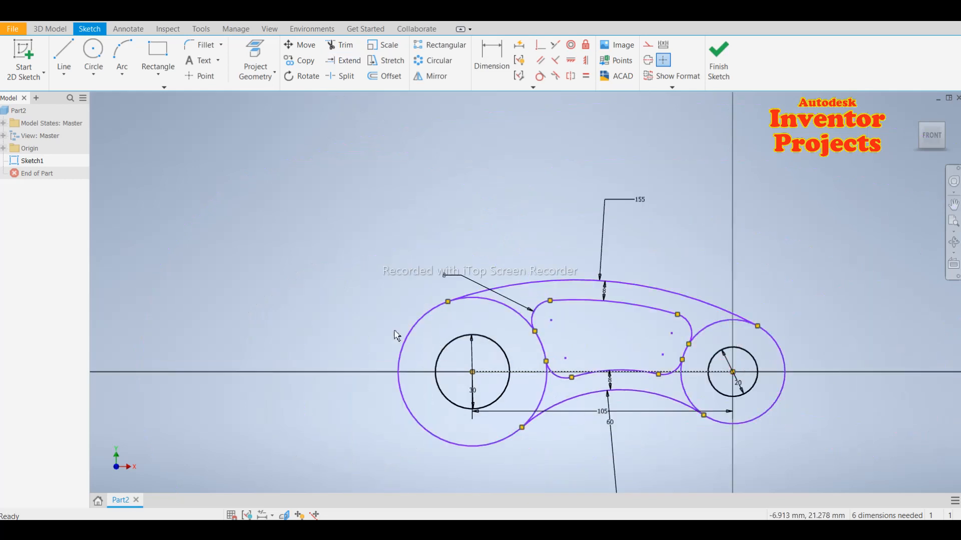
Step: Draw a two-point center rectangle centred on the larger hole, 8 mm wide and about 36.6 mm high
{"action": "middle_click_drag", "start_coordinate": [362, 310], "coordinate": [293, 277]}
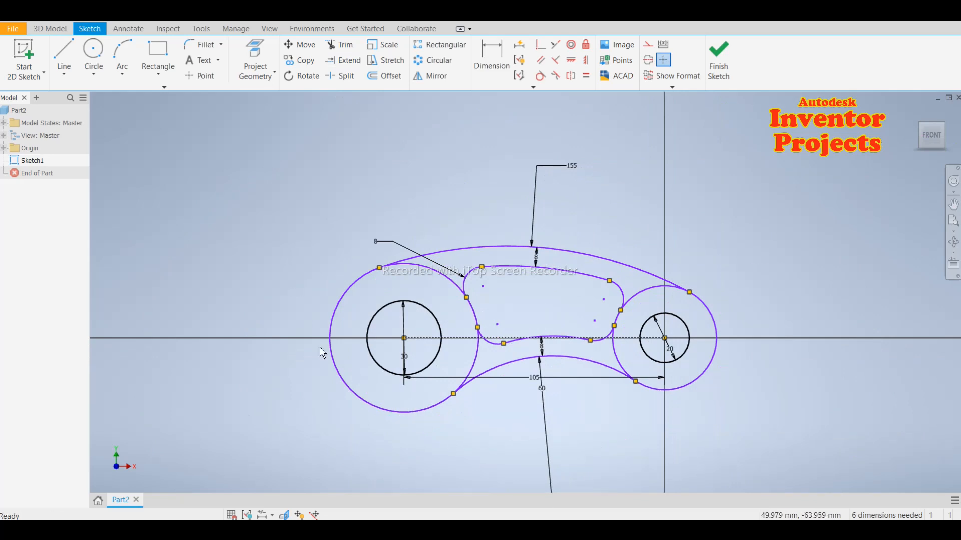
{"action": "left_click", "coordinate": [161, 80]}
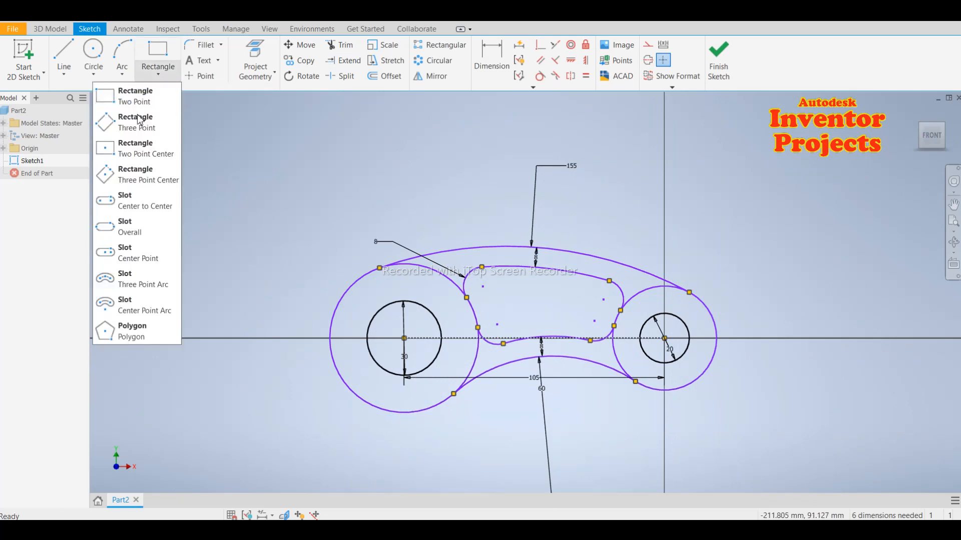
{"action": "left_click", "coordinate": [140, 148]}
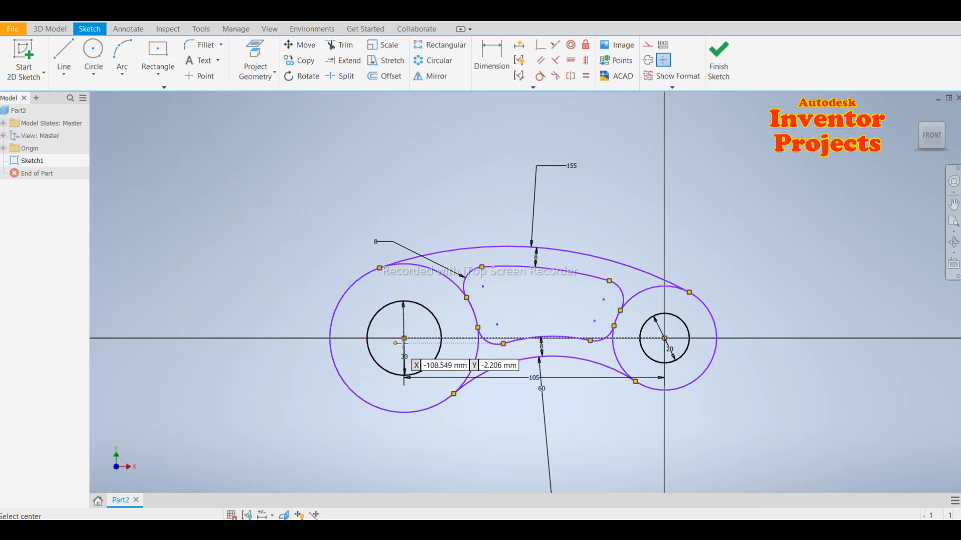
{"action": "left_click", "coordinate": [404, 338]}
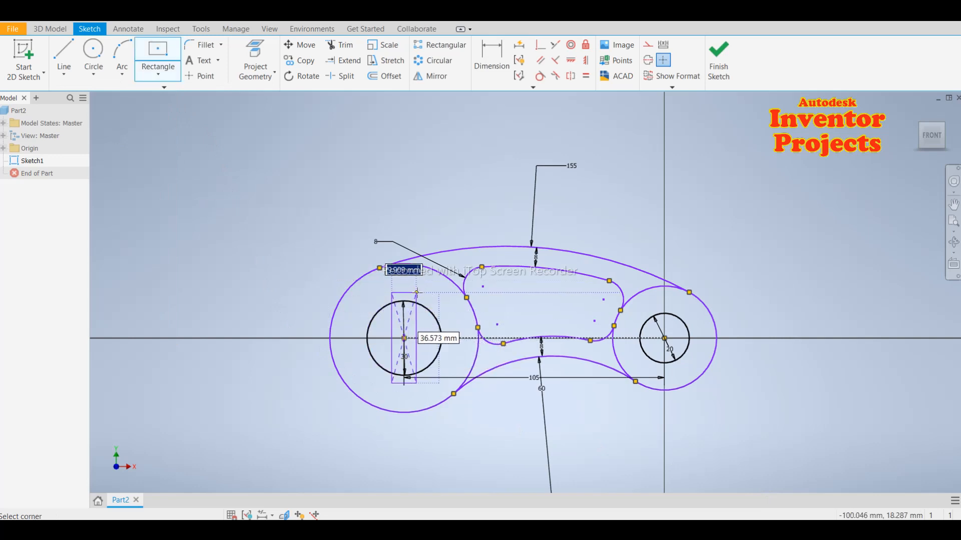
{"action": "type", "text": "8"}
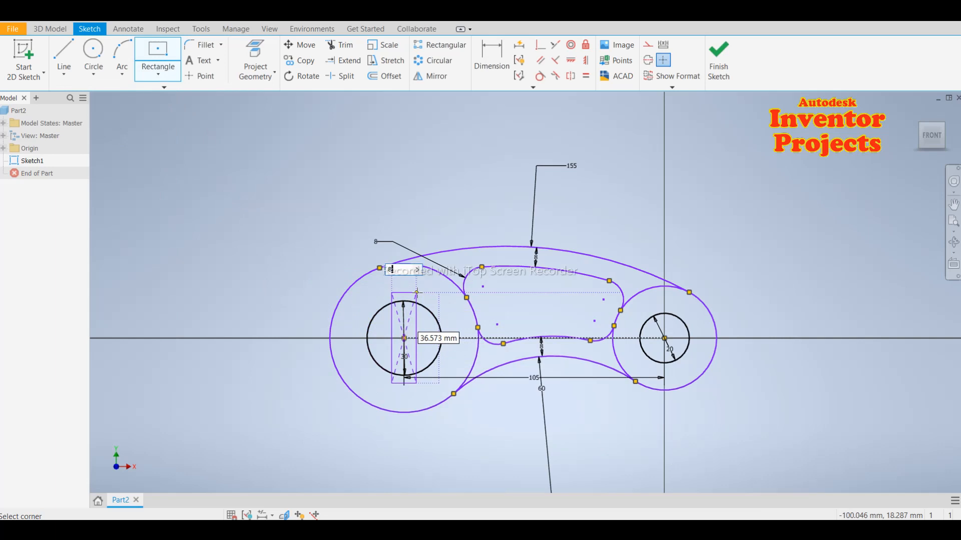
{"action": "key", "text": "Tab"}
{"action": "left_click", "coordinate": [417, 292]}
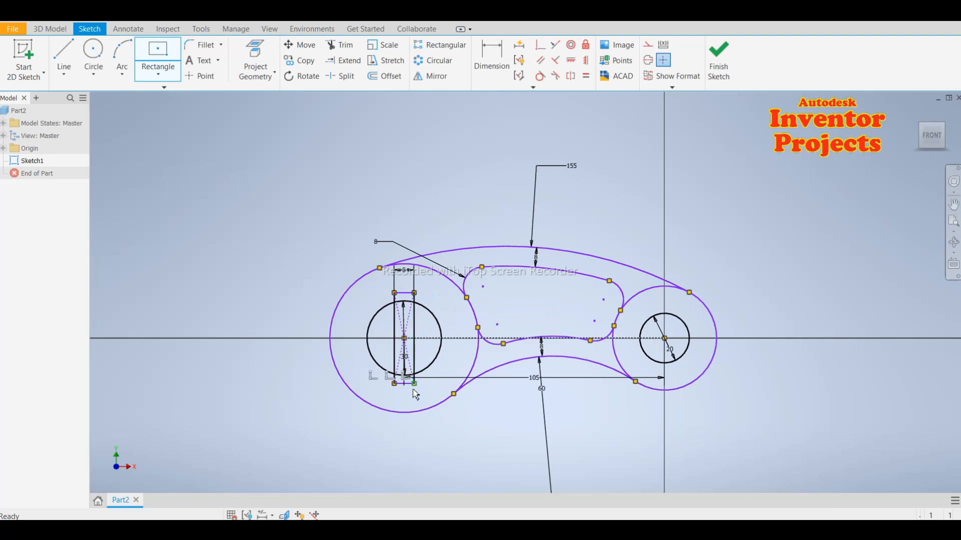
{"action": "key", "text": "Escape"}
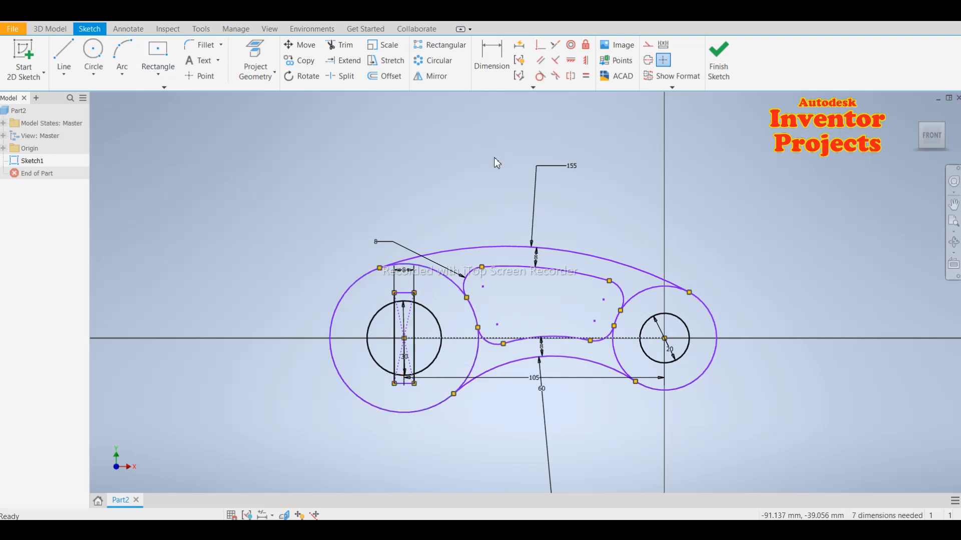
Step: Dimension the rectangle's height and set it to 36 mm
{"action": "left_click", "coordinate": [491, 56]}
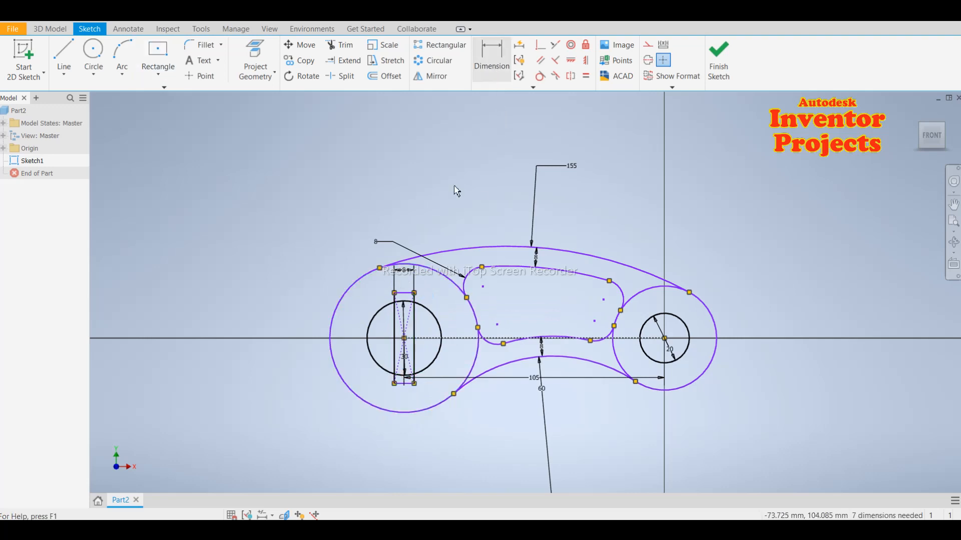
{"action": "left_click", "coordinate": [395, 356]}
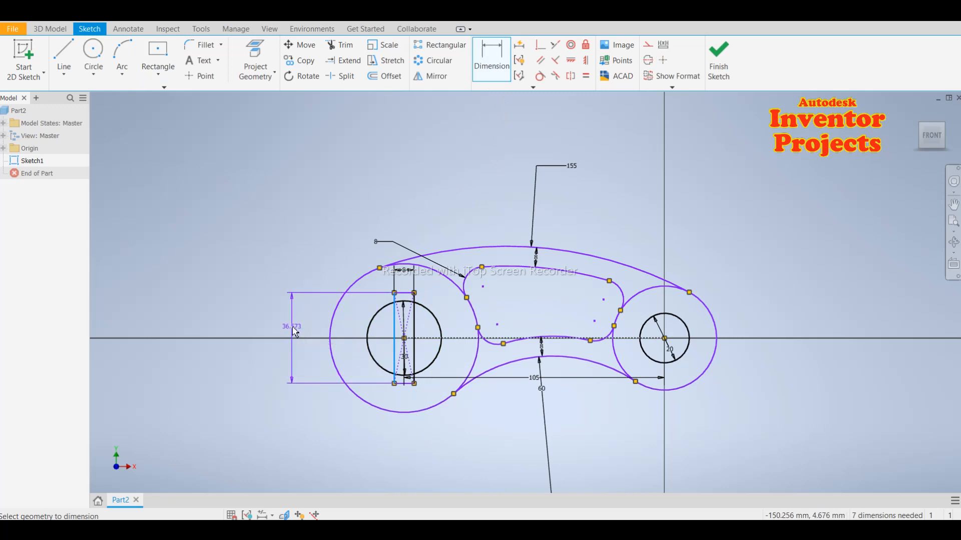
{"action": "left_click", "coordinate": [295, 332]}
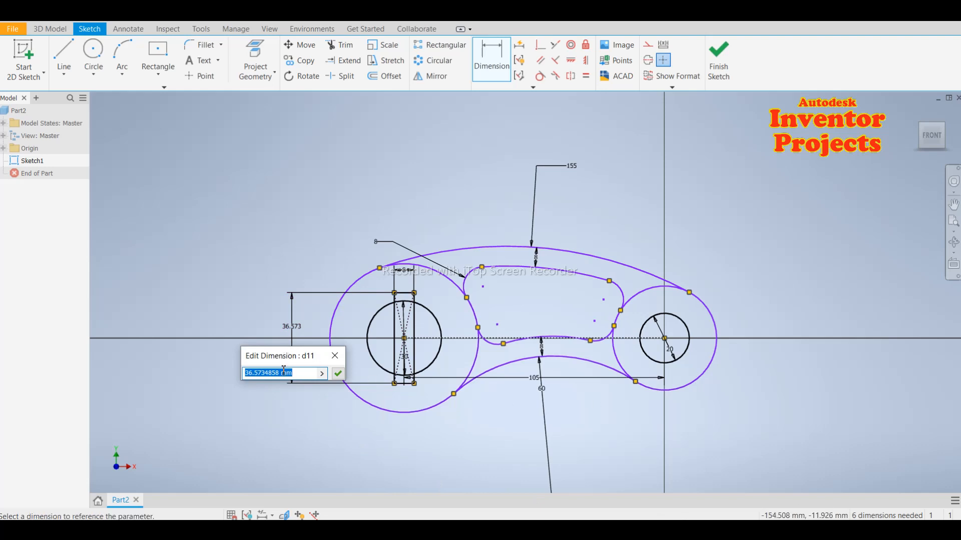
{"action": "type", "text": "36"}
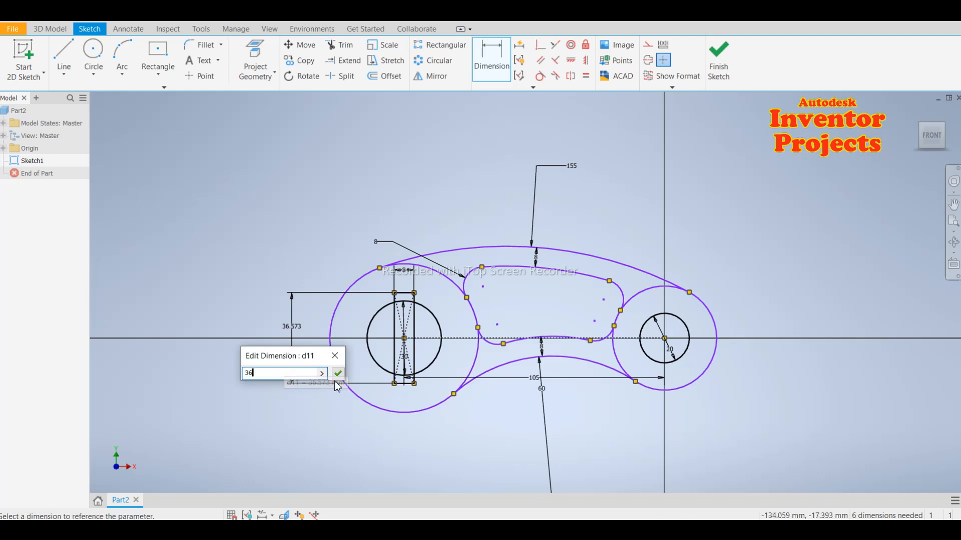
{"action": "left_click", "coordinate": [338, 374]}
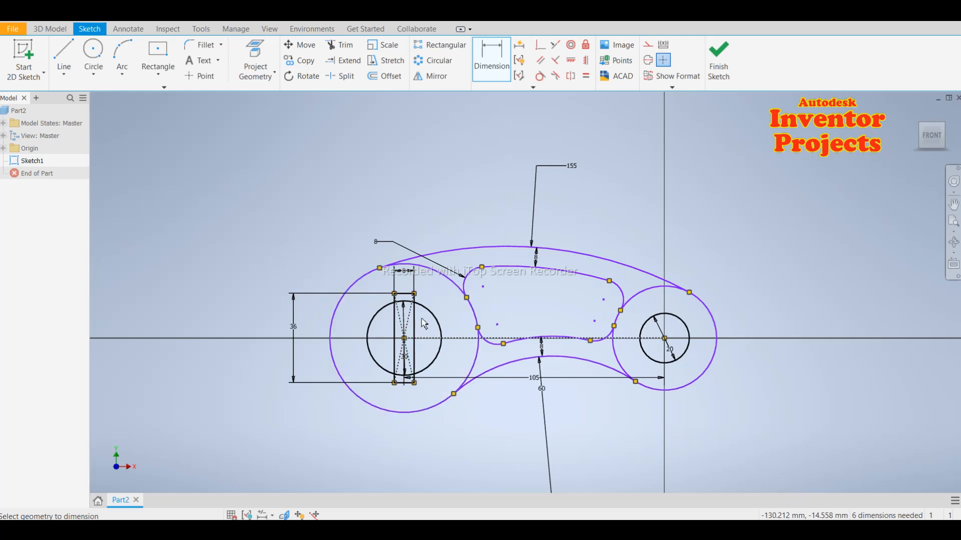
Step: Trim the larger hole's upper arc between the rectangle's diagonals and the parts of the rectangle's long sides inside the hole
{"action": "scroll", "coordinate": [422, 298], "scroll_direction": "up", "scroll_amount": 3}
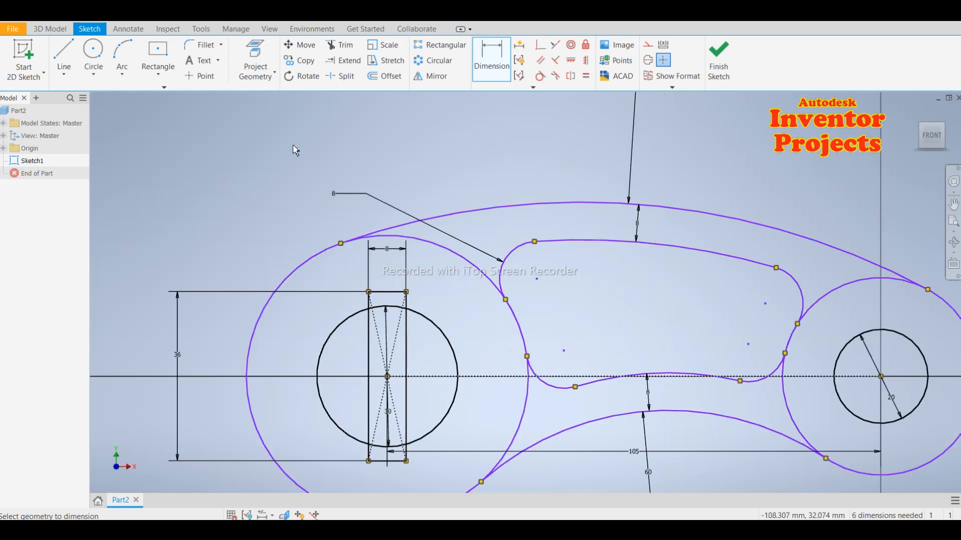
{"action": "left_click", "coordinate": [340, 44]}
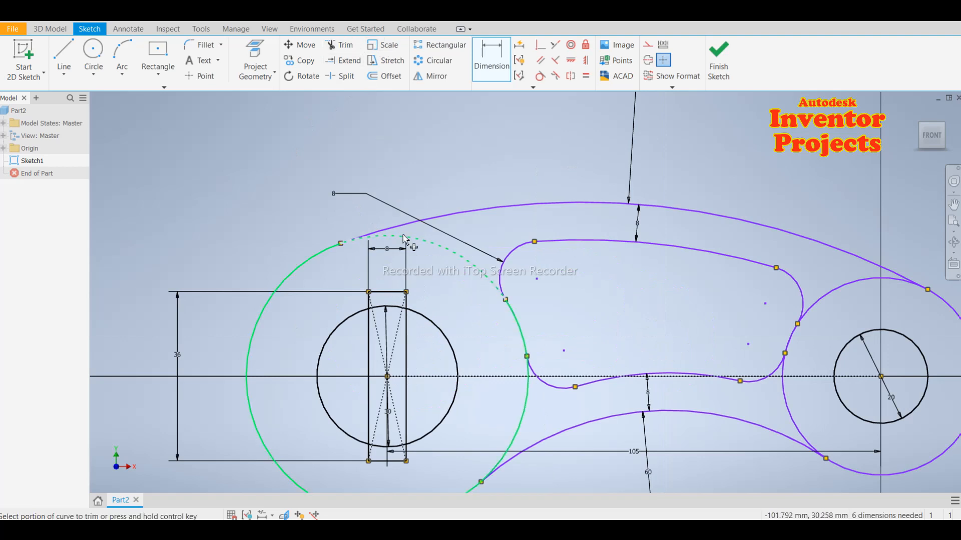
{"action": "scroll", "coordinate": [403, 280], "scroll_direction": "down", "scroll_amount": 2}
{"action": "scroll", "coordinate": [402, 283], "scroll_direction": "up", "scroll_amount": 3}
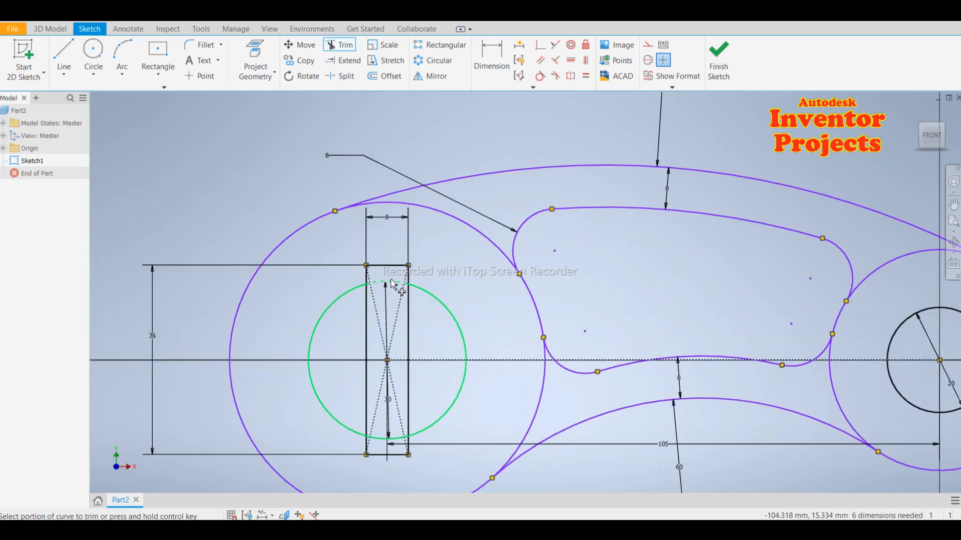
{"action": "left_click", "coordinate": [391, 282]}
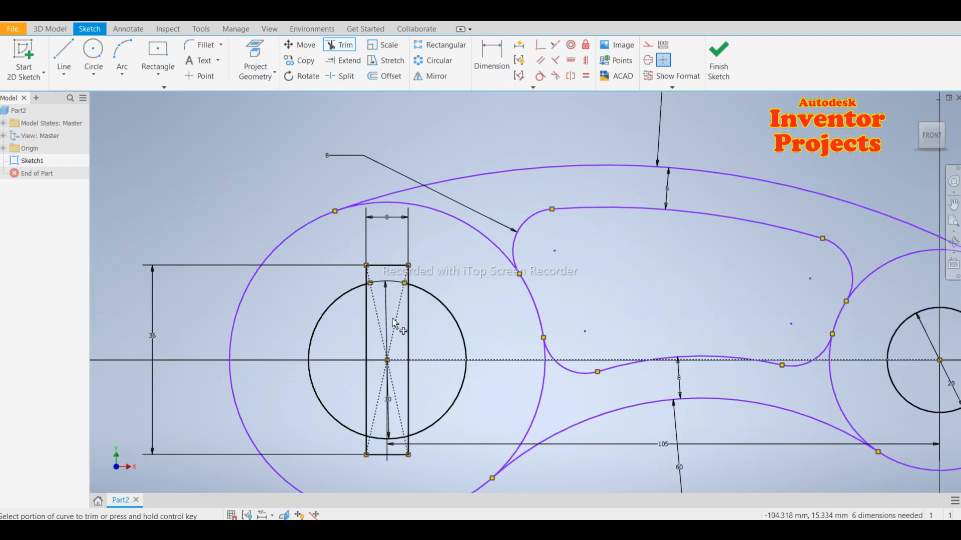
{"action": "left_click", "coordinate": [367, 306]}
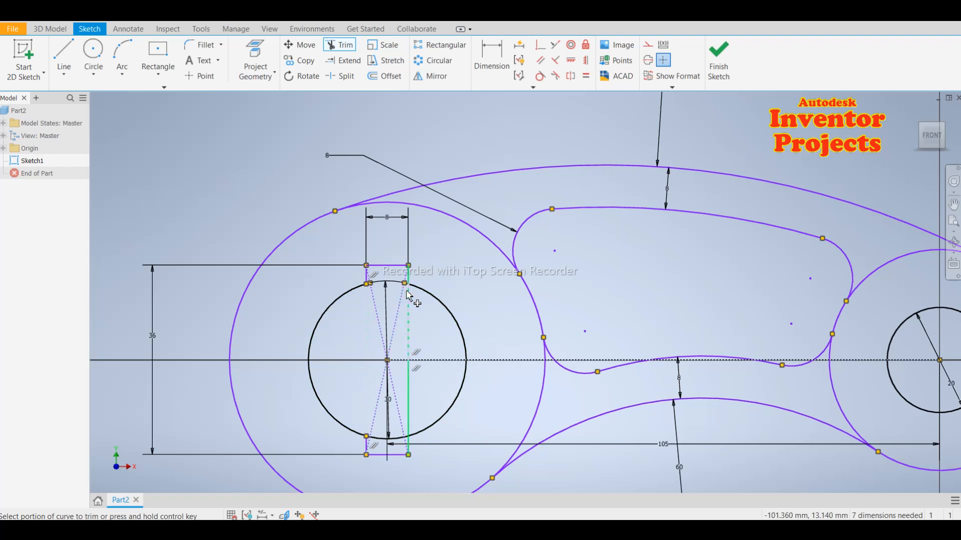
{"action": "left_click", "coordinate": [408, 321]}
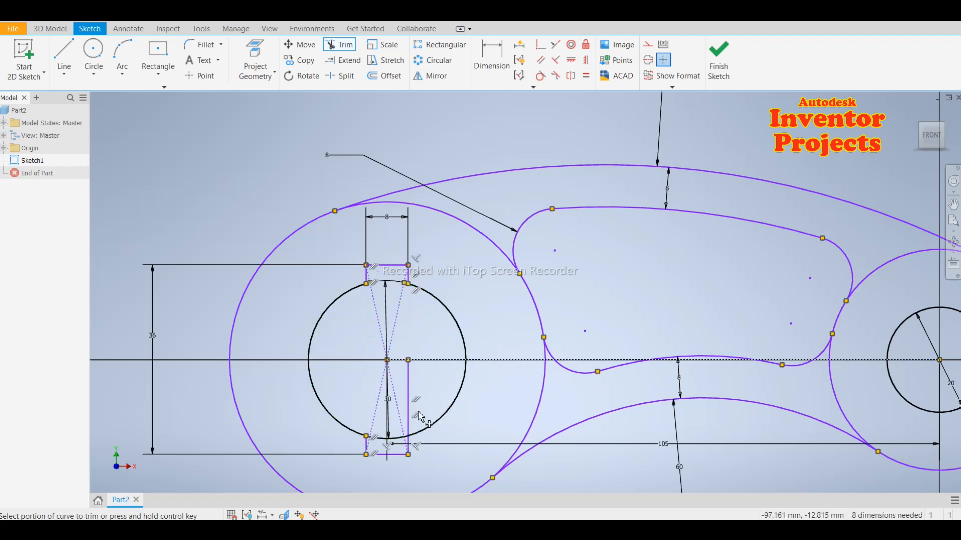
{"action": "left_click", "coordinate": [409, 390]}
{"action": "scroll", "coordinate": [403, 458], "scroll_direction": "up", "scroll_amount": 3}
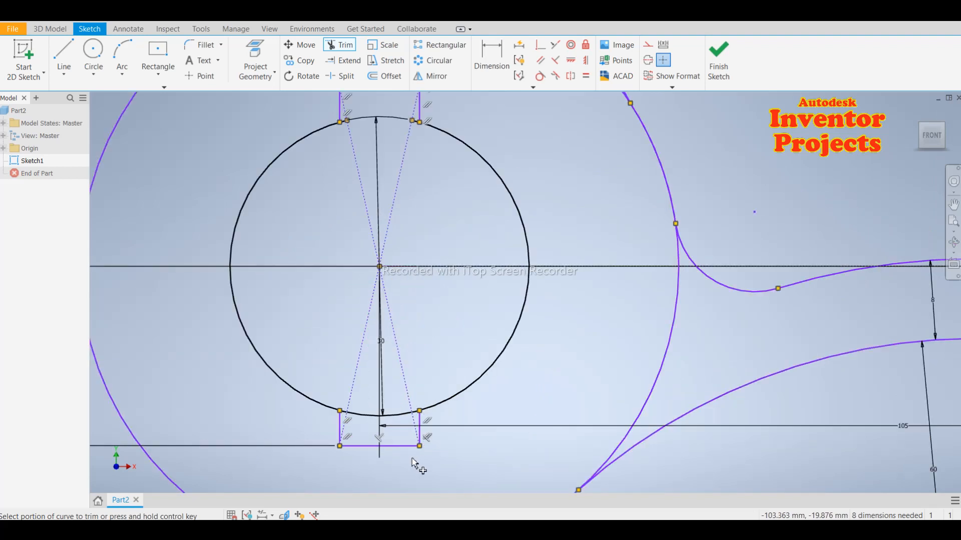
{"action": "left_click_drag", "start_coordinate": [408, 453], "coordinate": [329, 420]}
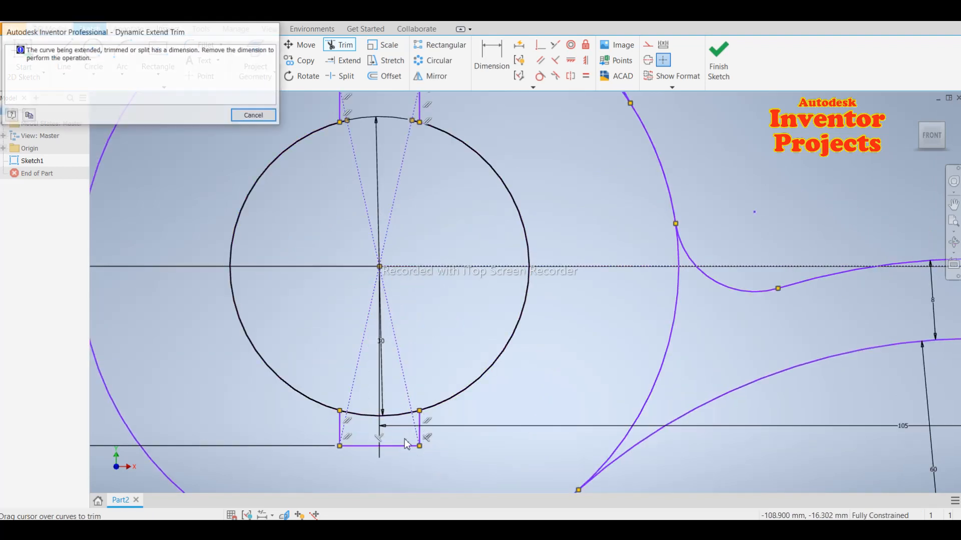
{"action": "left_click", "coordinate": [254, 115]}
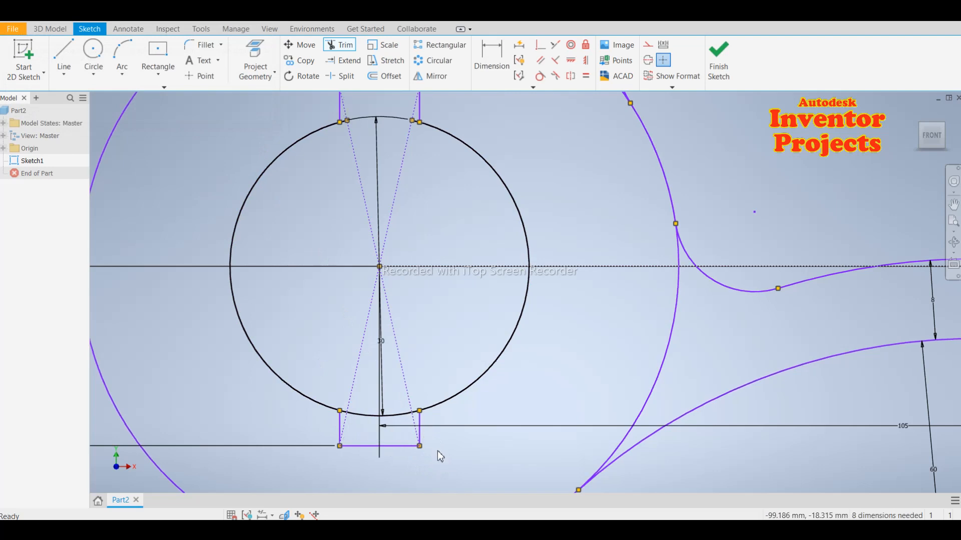
{"action": "key", "text": "Escape"}
Step: Delete the rectangle's remainder below the larger hole together with its diagonals and the attached 36 mm and 105 mm dimensions
{"action": "left_click_drag", "start_coordinate": [437, 456], "coordinate": [320, 426]}
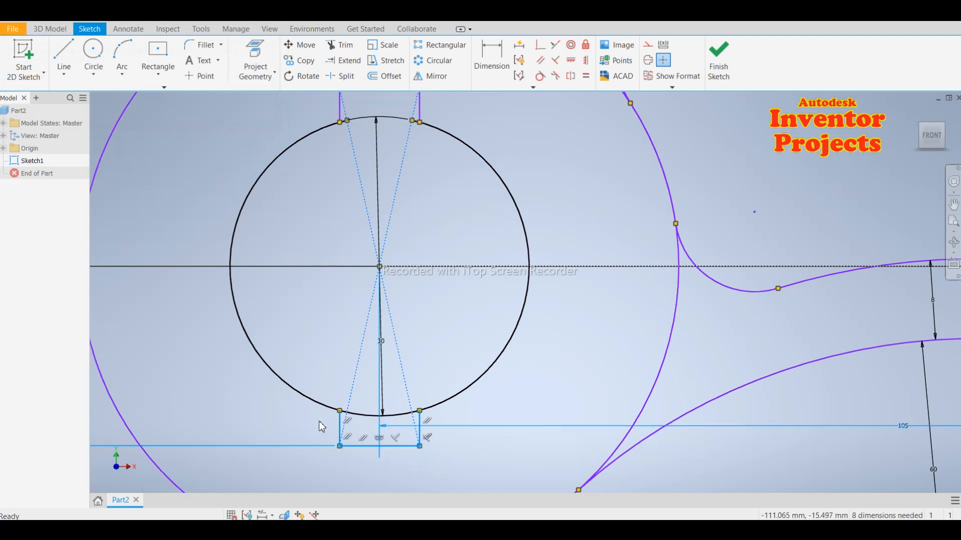
{"action": "key", "text": "Delete"}
{"action": "scroll", "coordinate": [388, 422], "scroll_direction": "down", "scroll_amount": 3}
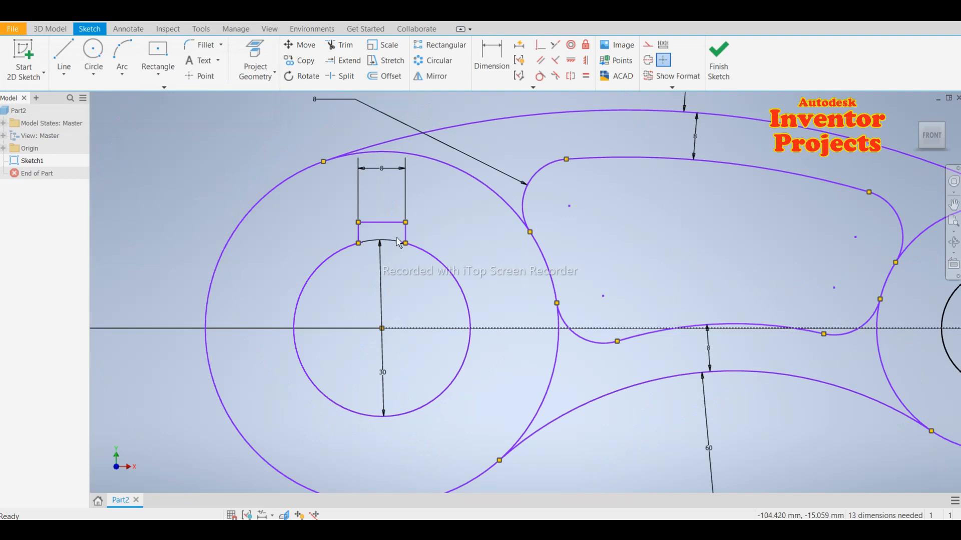
Step: Finish the link profile sketch
{"action": "scroll", "coordinate": [383, 194], "scroll_direction": "up", "scroll_amount": 3}
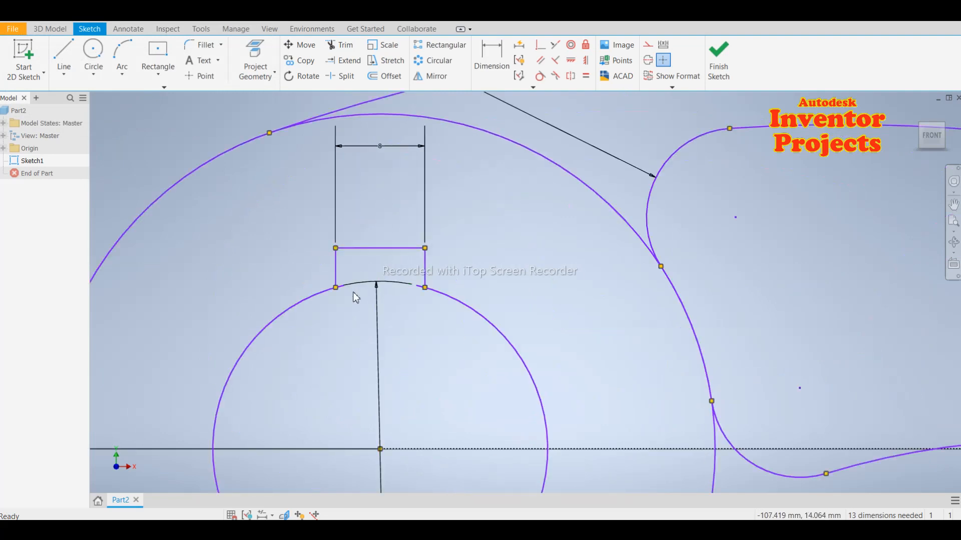
{"action": "scroll", "coordinate": [385, 255], "scroll_direction": "down", "scroll_amount": 5}
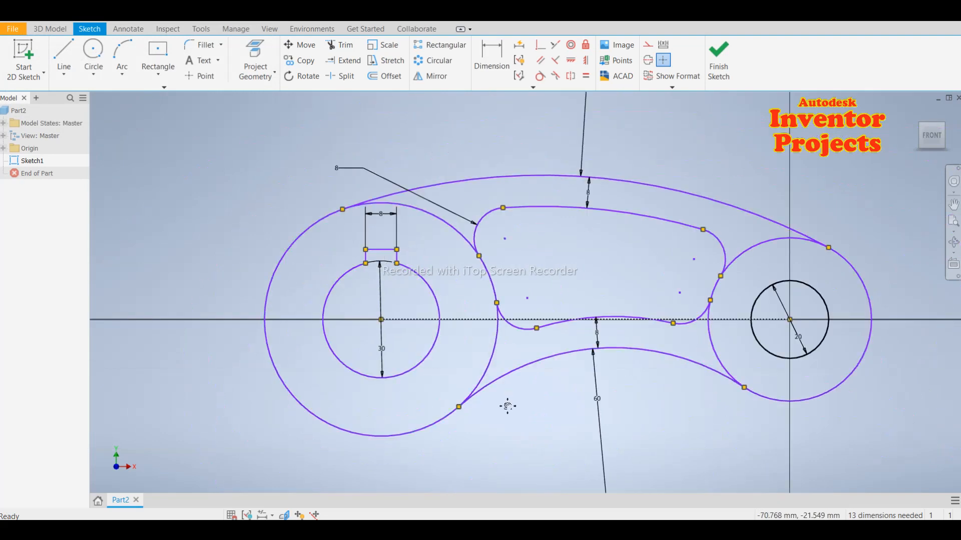
{"action": "middle_click_drag", "start_coordinate": [508, 403], "coordinate": [449, 393]}
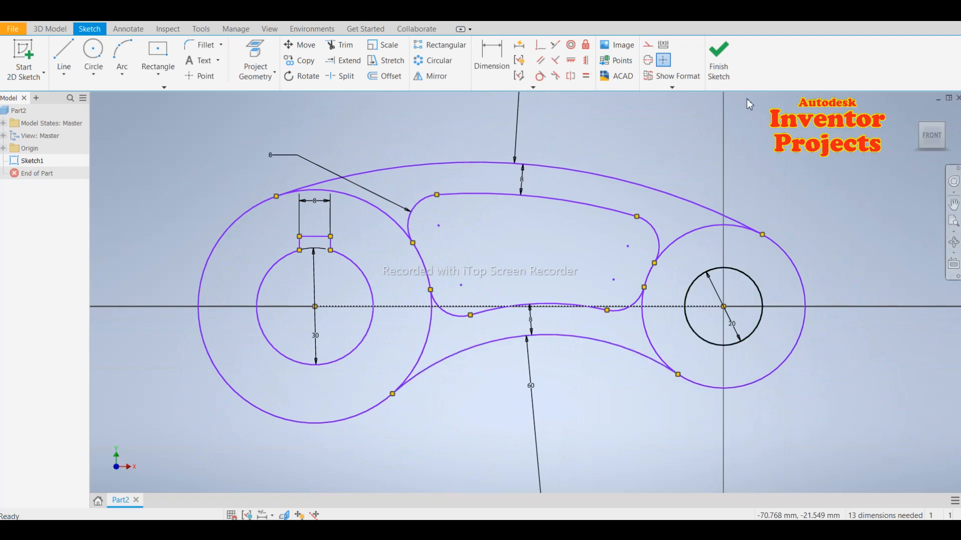
{"action": "left_click", "coordinate": [718, 57]}
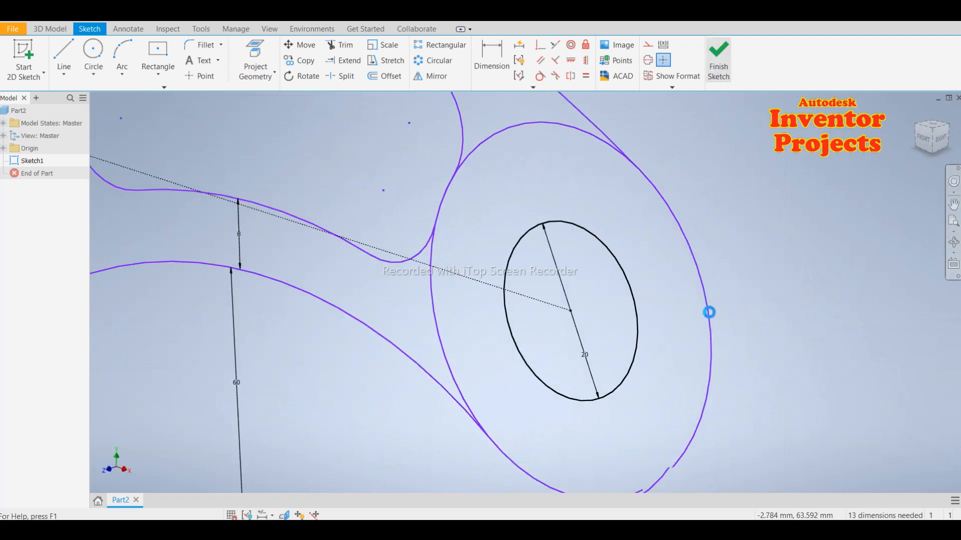
Step: Extrude the two round end profiles symmetrically about the sketch plane by 20 mm, leaving both holes and the keyway open
{"action": "scroll", "coordinate": [693, 354], "scroll_direction": "down", "scroll_amount": 5}
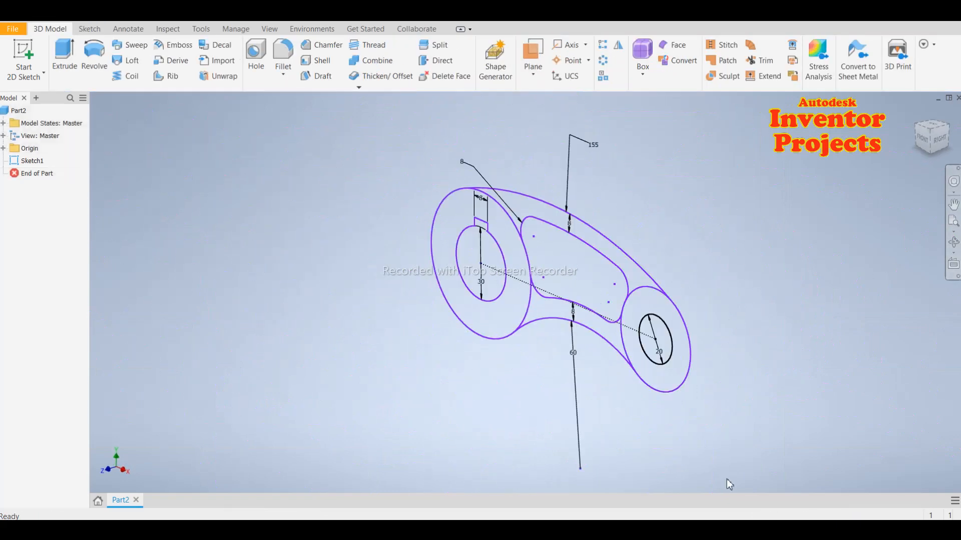
{"action": "scroll", "coordinate": [566, 466], "scroll_direction": "down", "scroll_amount": 3}
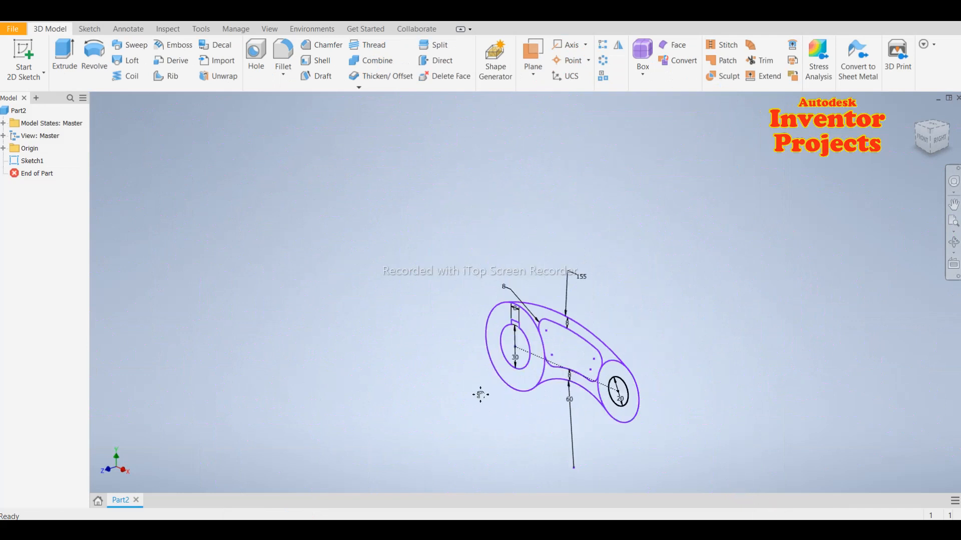
{"action": "middle_click_drag", "start_coordinate": [480, 395], "coordinate": [413, 346]}
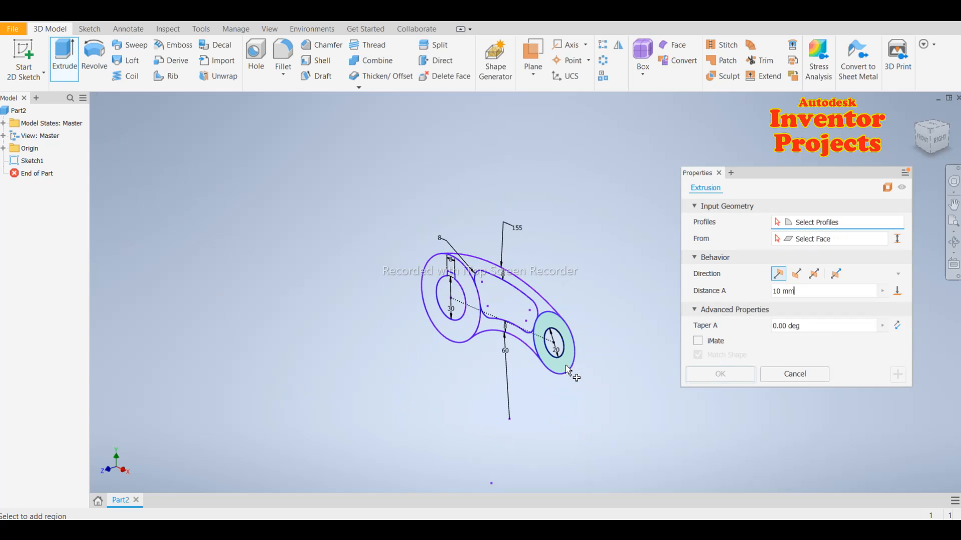
{"action": "left_click", "coordinate": [567, 399]}
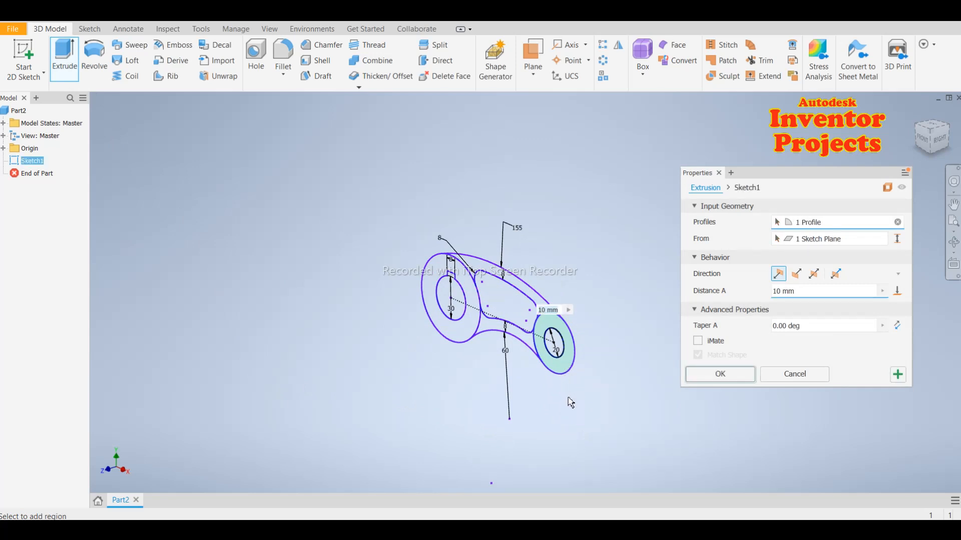
{"action": "left_click", "coordinate": [462, 340]}
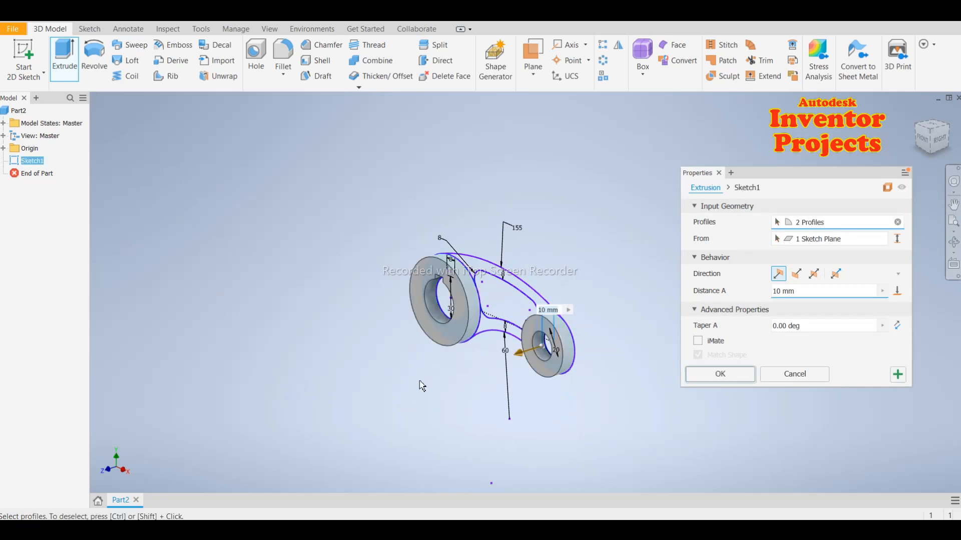
{"action": "left_click", "coordinate": [814, 274]}
{"action": "left_click", "coordinate": [779, 293]}
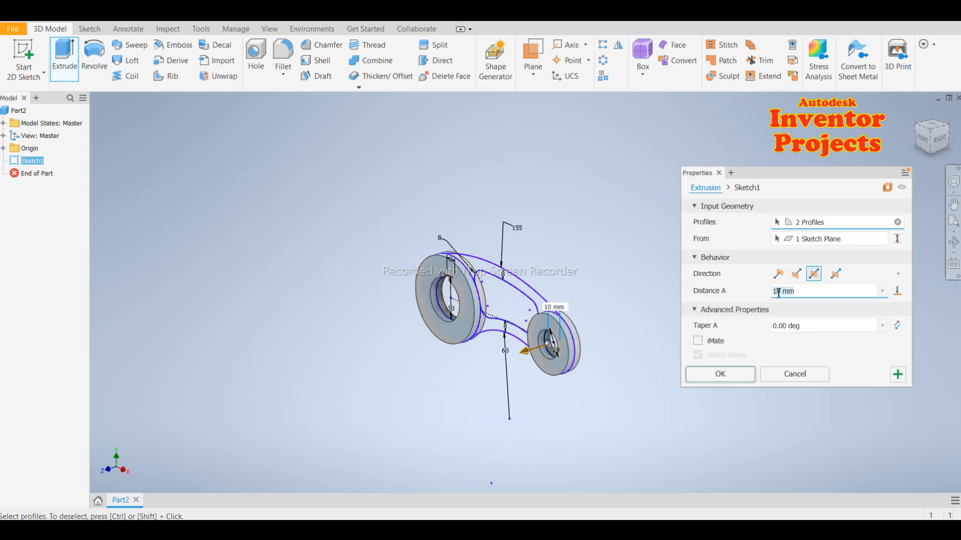
{"action": "type", "text": "20"}
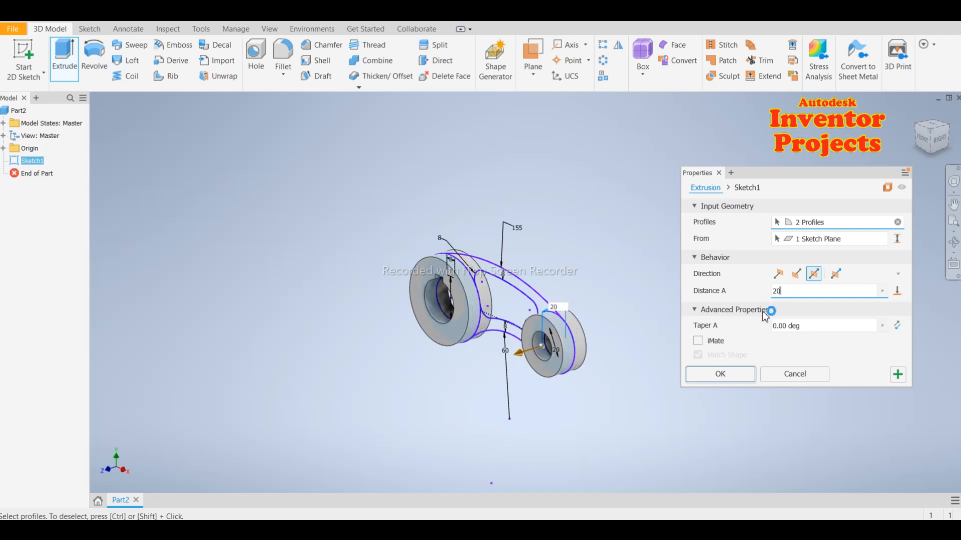
{"action": "left_click", "coordinate": [721, 376]}
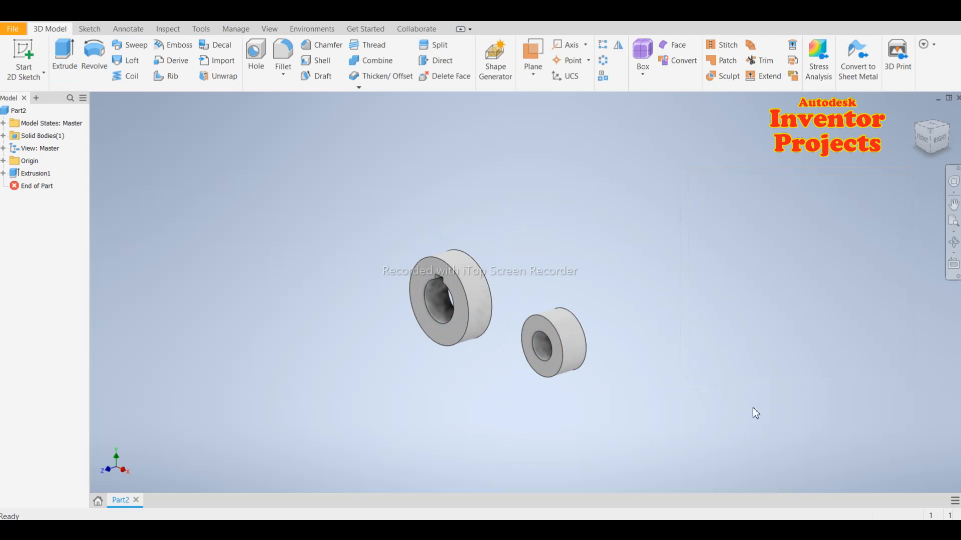
Step: Change the part's appearance to Copper - Polished
{"action": "left_click", "coordinate": [300, 15]}
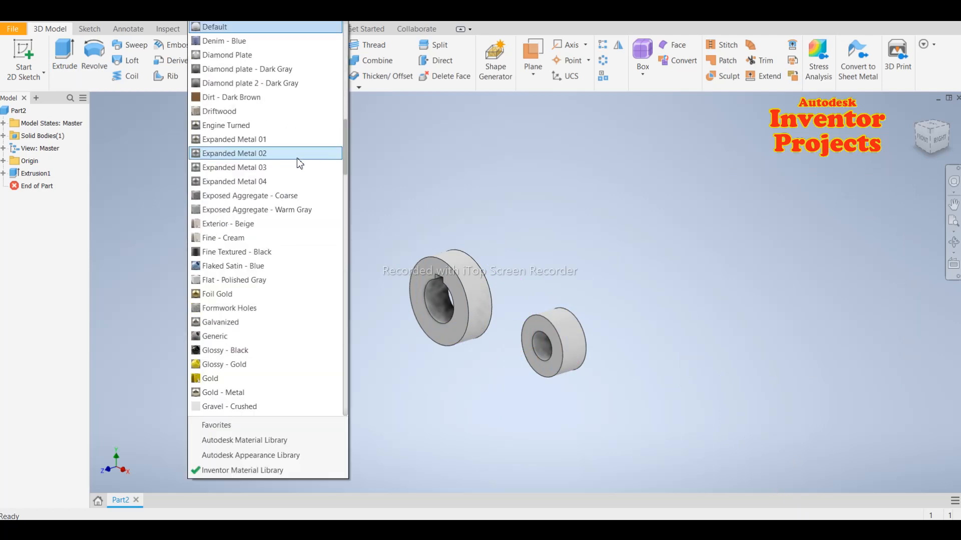
{"action": "scroll", "coordinate": [266, 295], "scroll_direction": "up", "scroll_amount": 3}
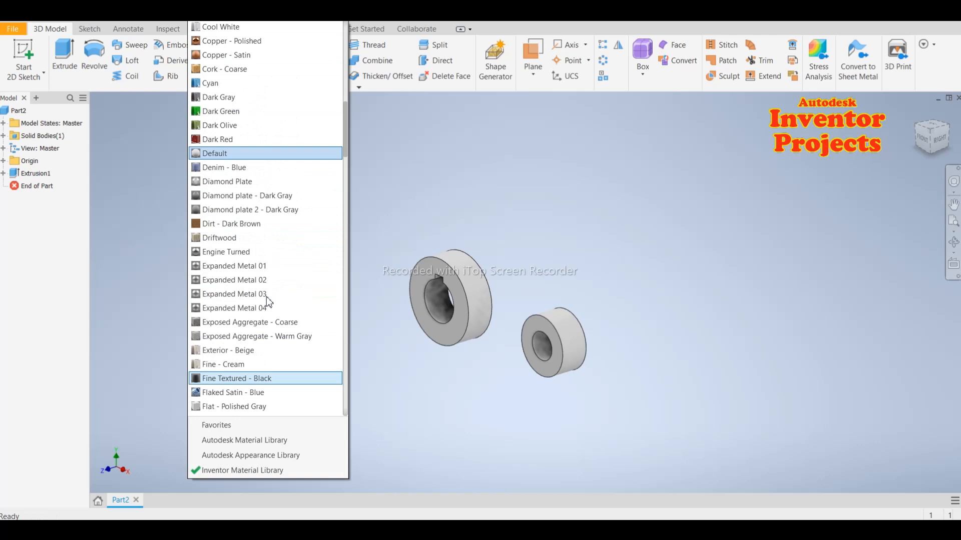
{"action": "scroll", "coordinate": [267, 297], "scroll_direction": "up", "scroll_amount": 6}
{"action": "scroll", "coordinate": [266, 297], "scroll_direction": "down", "scroll_amount": 1}
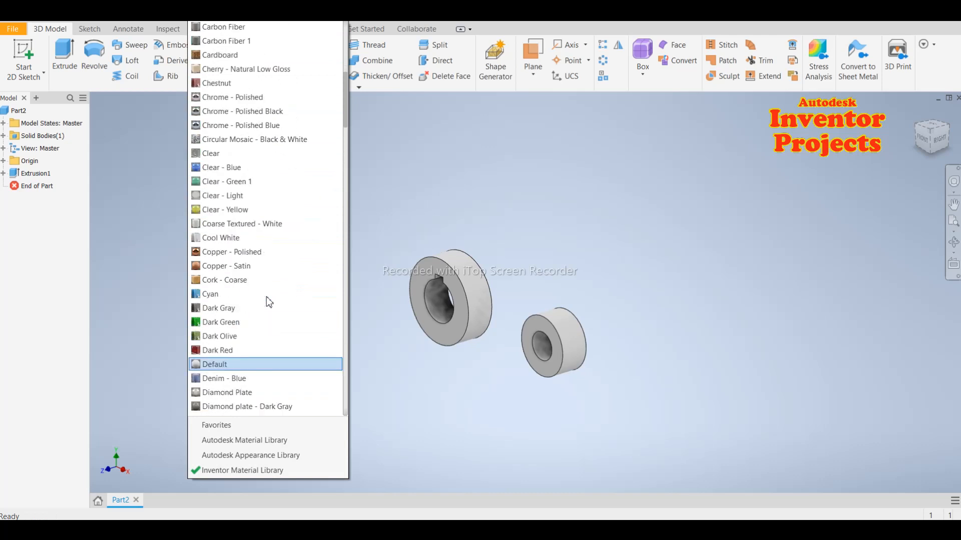
{"action": "left_click", "coordinate": [244, 256]}
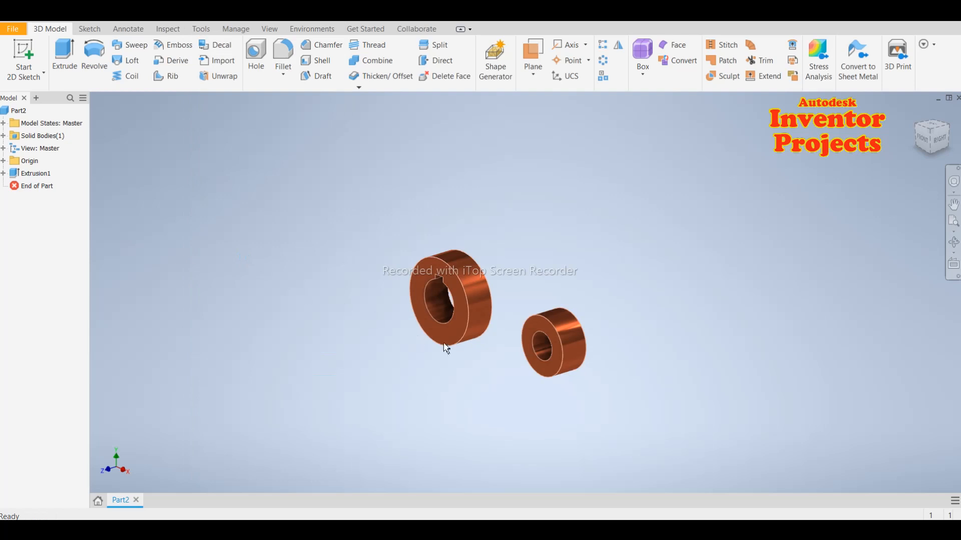
Step: Turn on the visibility of Sketch1 under Extrusion1
{"action": "mouse_move", "coordinate": [469, 382]}
{"action": "middle_mouse_down", "text": "shift"}
{"action": "mouse_move", "coordinate": [562, 375]}
{"action": "mouse_move", "coordinate": [484, 379]}
{"action": "middle_mouse_up", "text": "shift"}
{"action": "scroll", "coordinate": [485, 378], "scroll_direction": "down", "scroll_amount": 3}
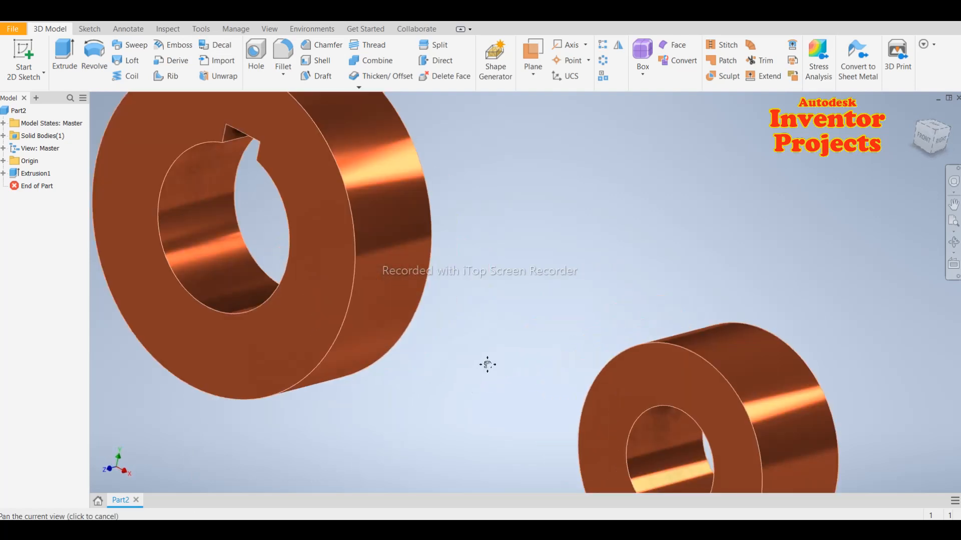
{"action": "scroll", "coordinate": [489, 346], "scroll_direction": "up", "scroll_amount": 5}
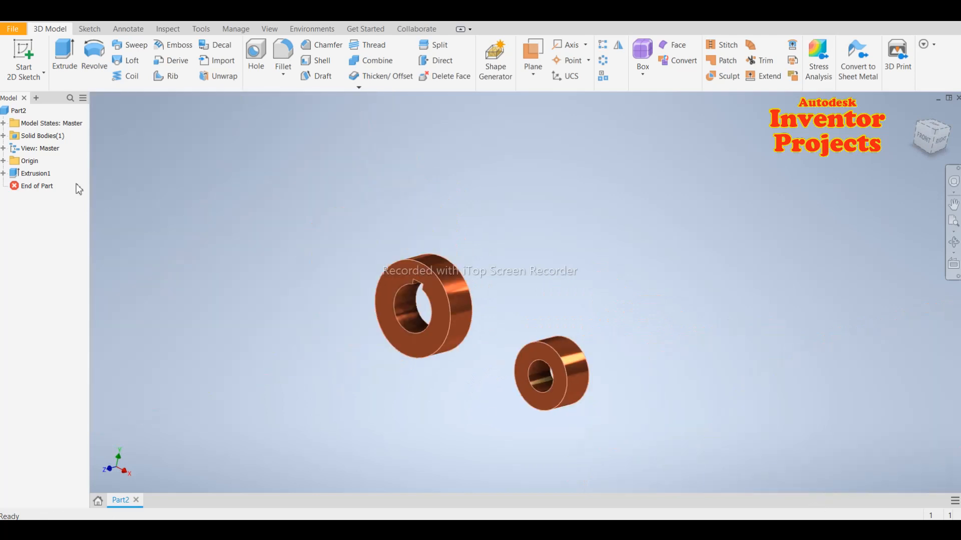
{"action": "left_click", "coordinate": [3, 173]}
{"action": "left_click", "coordinate": [42, 186]}
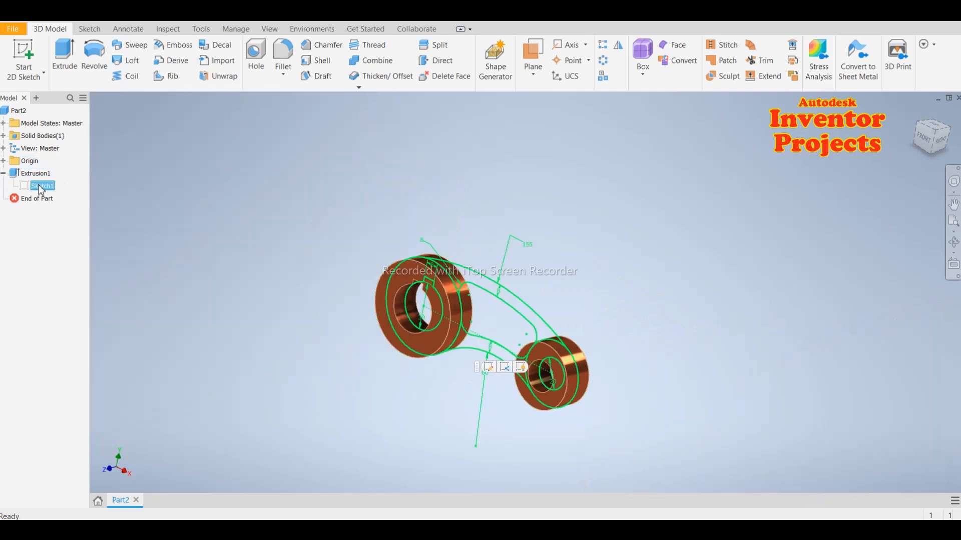
{"action": "right_click", "coordinate": [41, 189]}
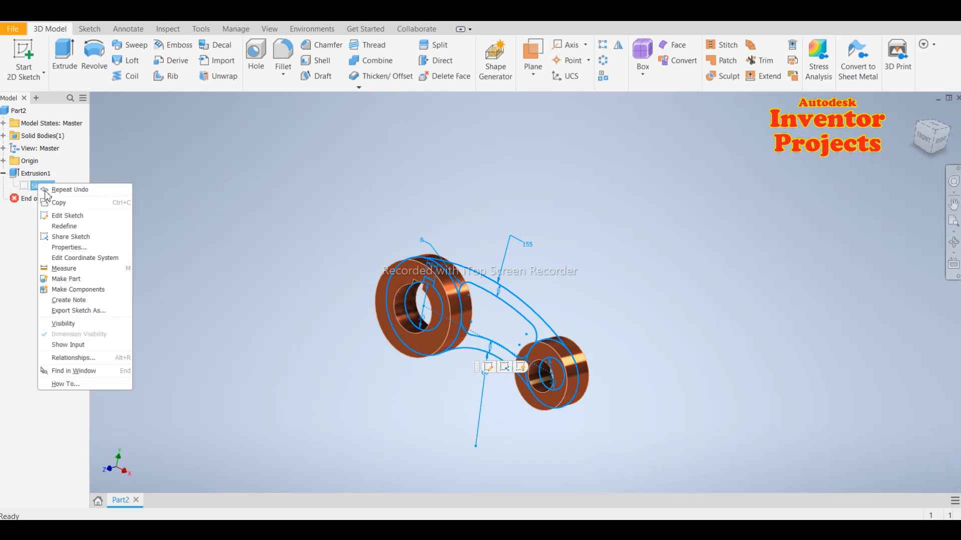
{"action": "left_click", "coordinate": [79, 323]}
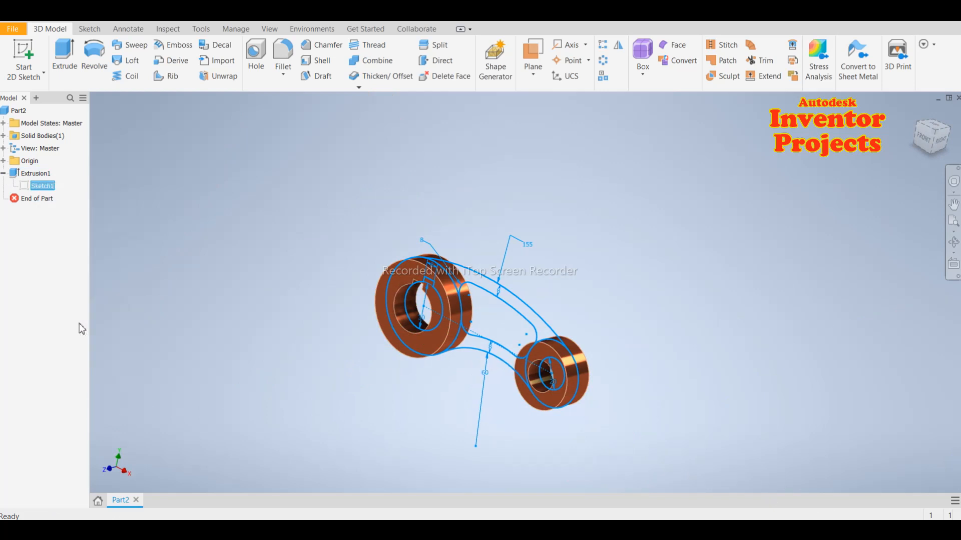
Step: Extrude the upper and lower arm profiles between the round ends symmetrically by 10 mm, joined to the body
{"action": "left_click", "coordinate": [65, 50]}
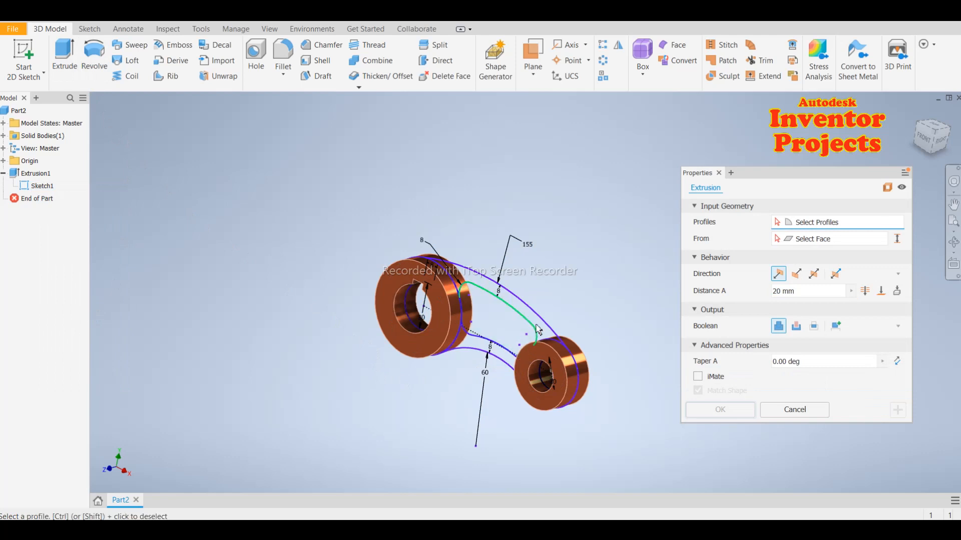
{"action": "left_click", "coordinate": [474, 356]}
{"action": "left_click", "coordinate": [471, 347]}
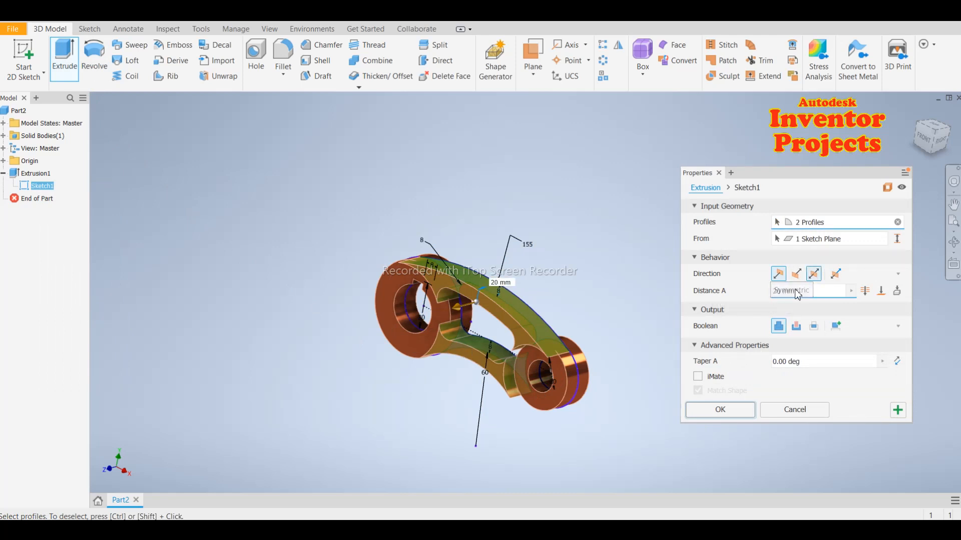
{"action": "left_click", "coordinate": [813, 274]}
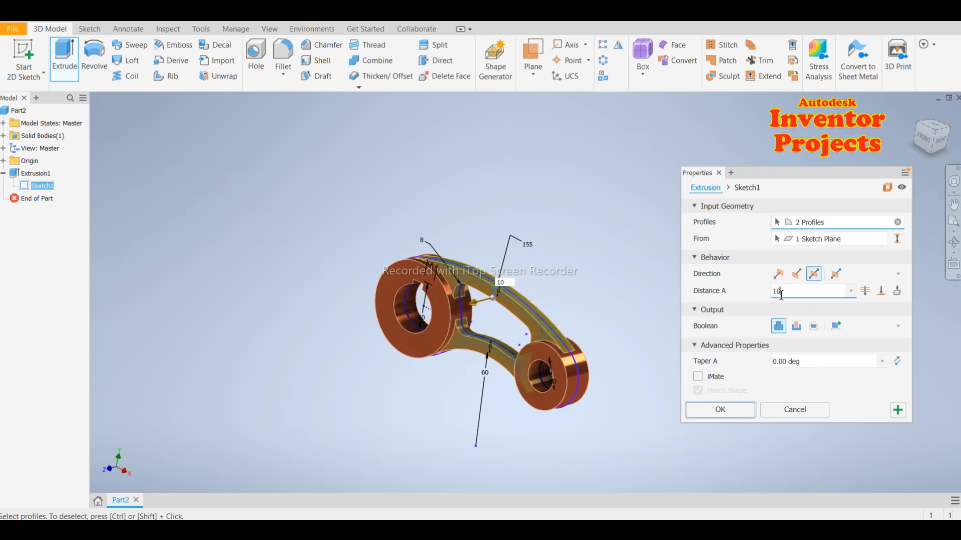
{"action": "left_click", "coordinate": [731, 412]}
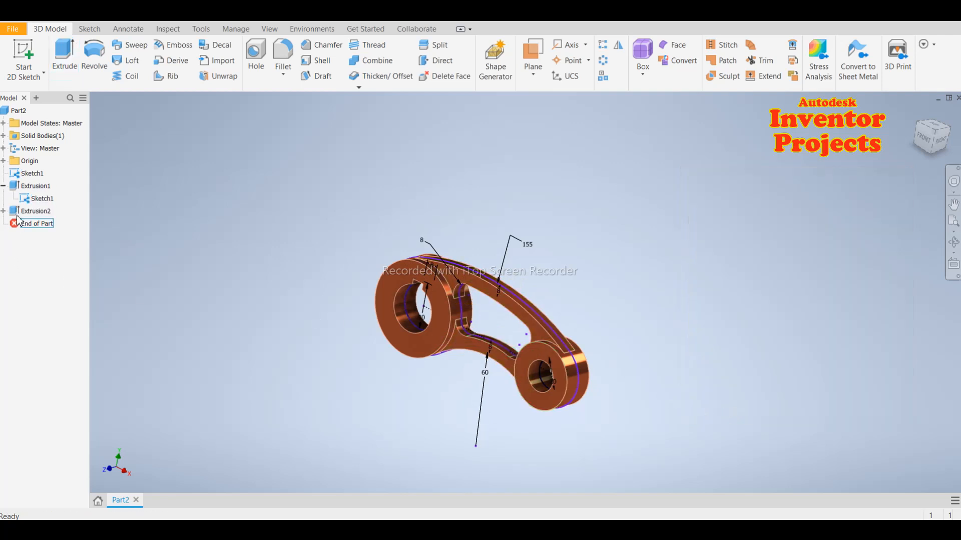
Step: Hide Sketch1 so that only the solid link is displayed
{"action": "right_click", "coordinate": [37, 202]}
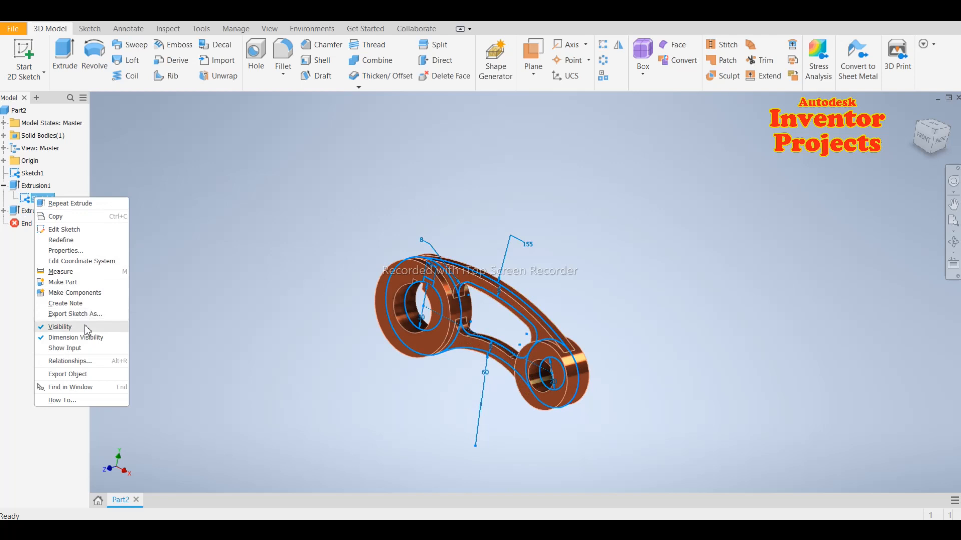
{"action": "left_click", "coordinate": [50, 327]}
{"action": "scroll", "coordinate": [525, 283], "scroll_direction": "up", "scroll_amount": 3}
{"action": "scroll", "coordinate": [532, 285], "scroll_direction": "down", "scroll_amount": 3}
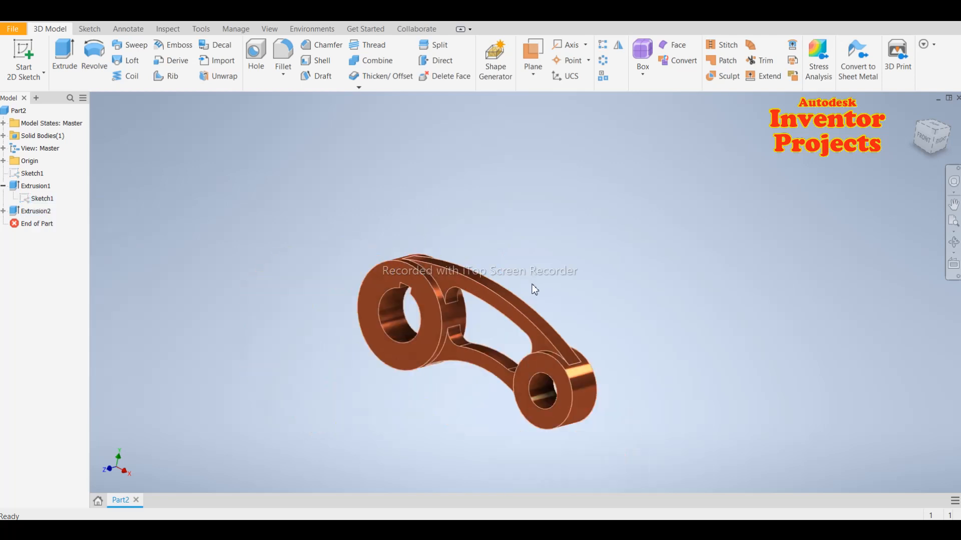
Step: Set up a 2 mm fillet on the four curved edges where the upper arm meets both round ends, front and back
{"action": "middle_click_drag", "start_coordinate": [565, 298], "coordinate": [583, 330], "text": "shift"}
{"action": "scroll", "coordinate": [473, 283], "scroll_direction": "down", "scroll_amount": 3}
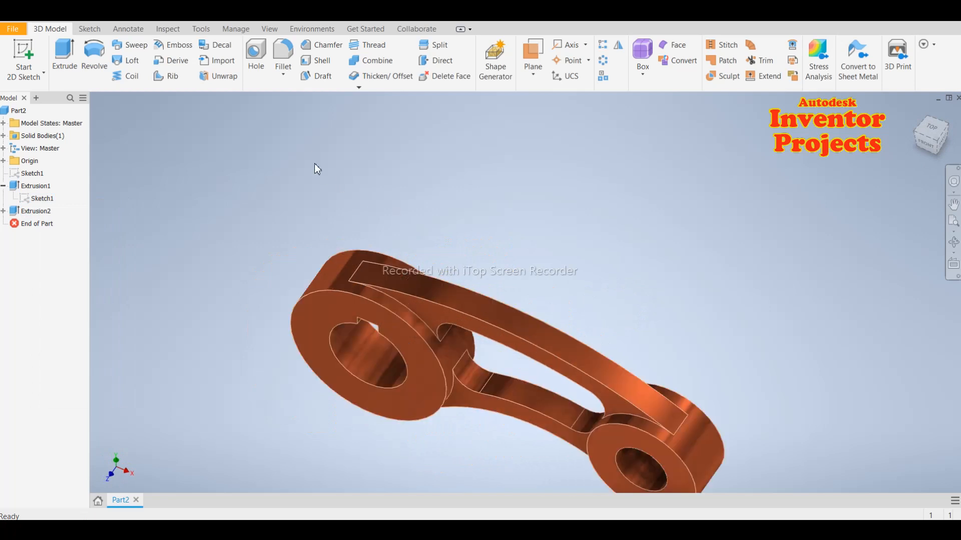
{"action": "left_click", "coordinate": [286, 75]}
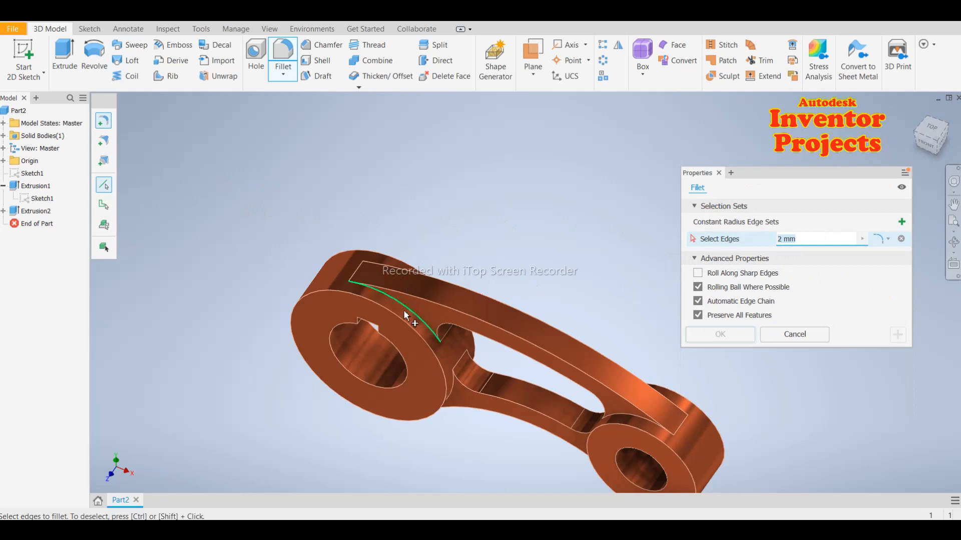
{"action": "left_click", "coordinate": [411, 315]}
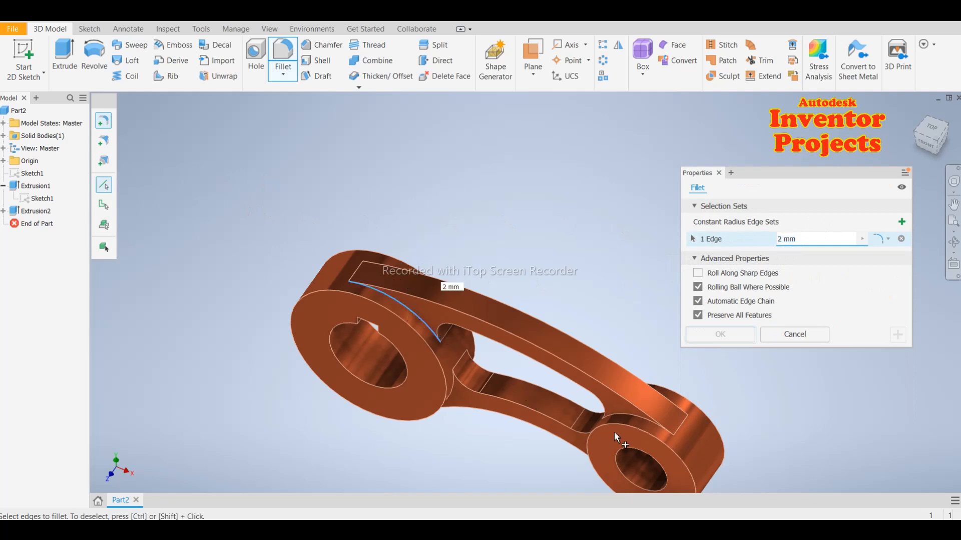
{"action": "left_click", "coordinate": [647, 426]}
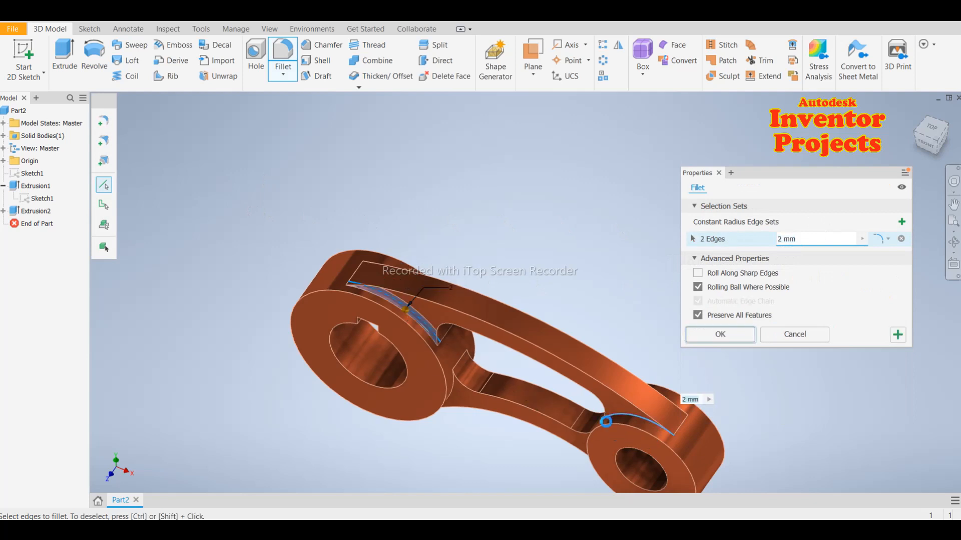
{"action": "scroll", "coordinate": [448, 303], "scroll_direction": "down", "scroll_amount": 3}
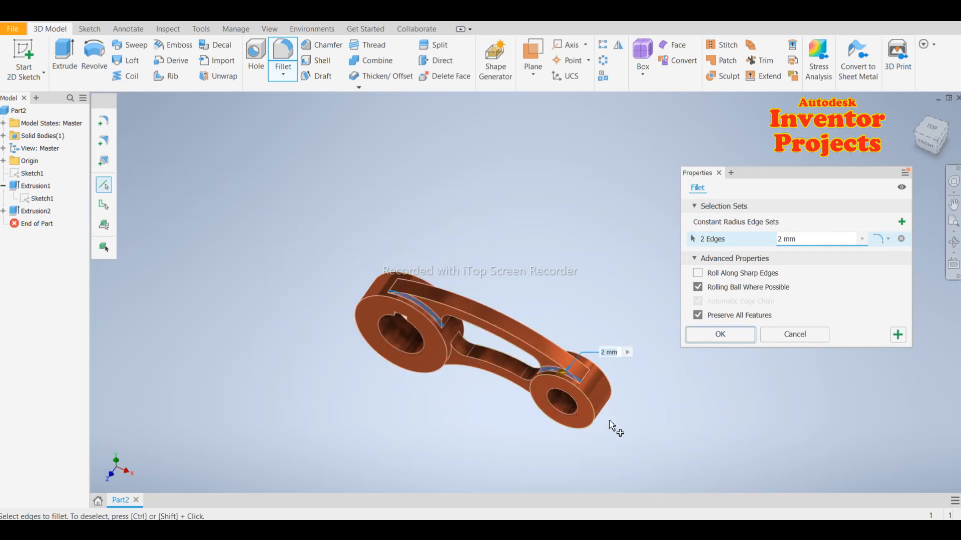
{"action": "middle_click_drag", "start_coordinate": [637, 429], "coordinate": [487, 457], "text": "shift"}
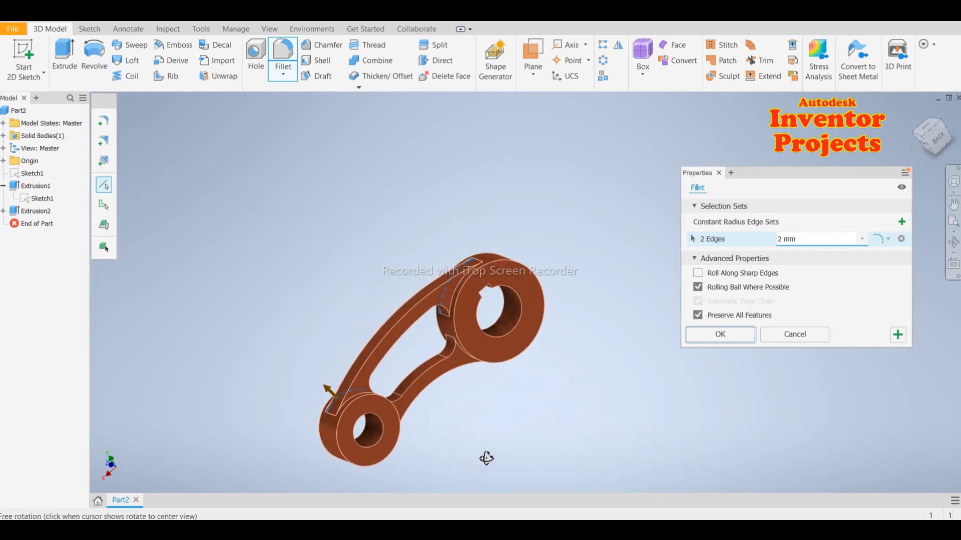
{"action": "left_click", "coordinate": [456, 288]}
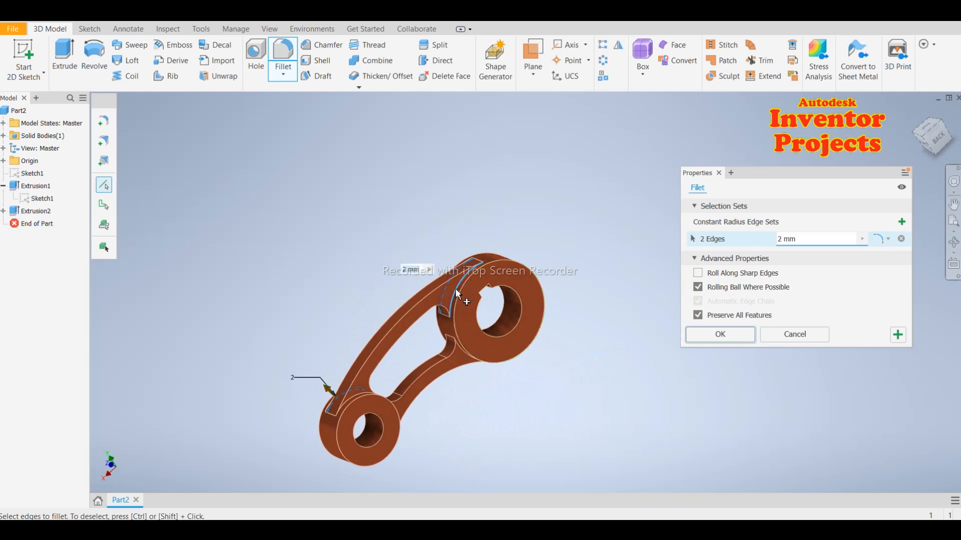
{"action": "left_click", "coordinate": [354, 396]}
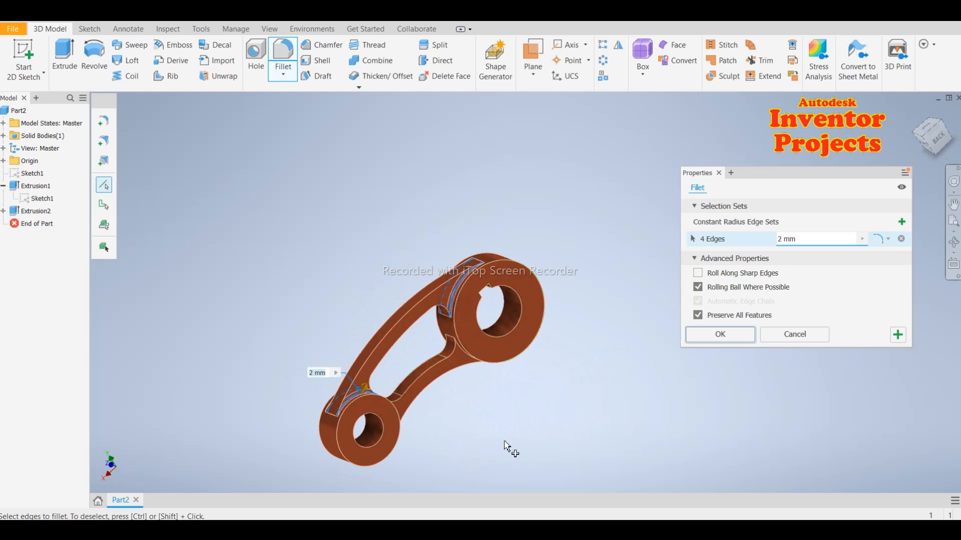
Step: Add the four curved edges where the lower arm meets both round ends and apply the 2 mm fillet
{"action": "middle_click_drag", "start_coordinate": [504, 446], "coordinate": [519, 340], "text": "shift"}
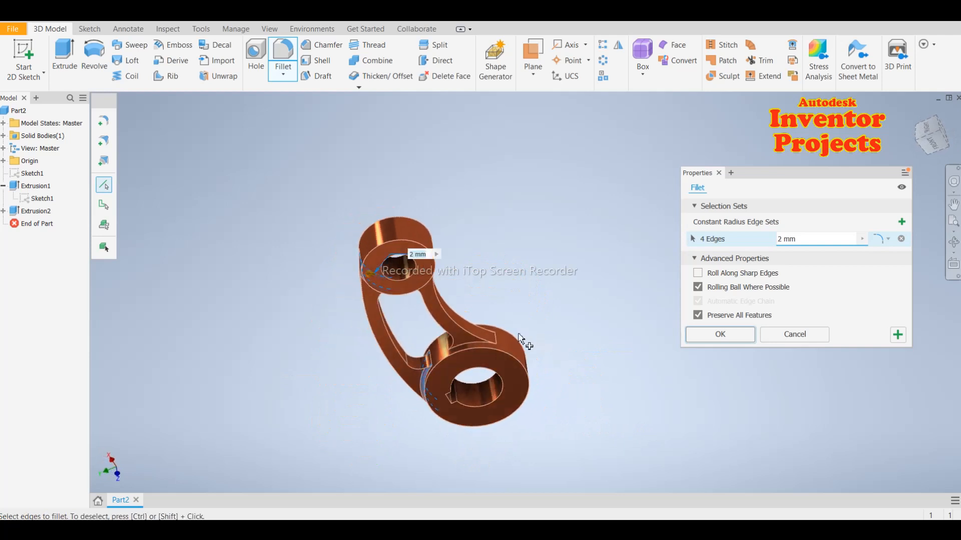
{"action": "left_click", "coordinate": [470, 341]}
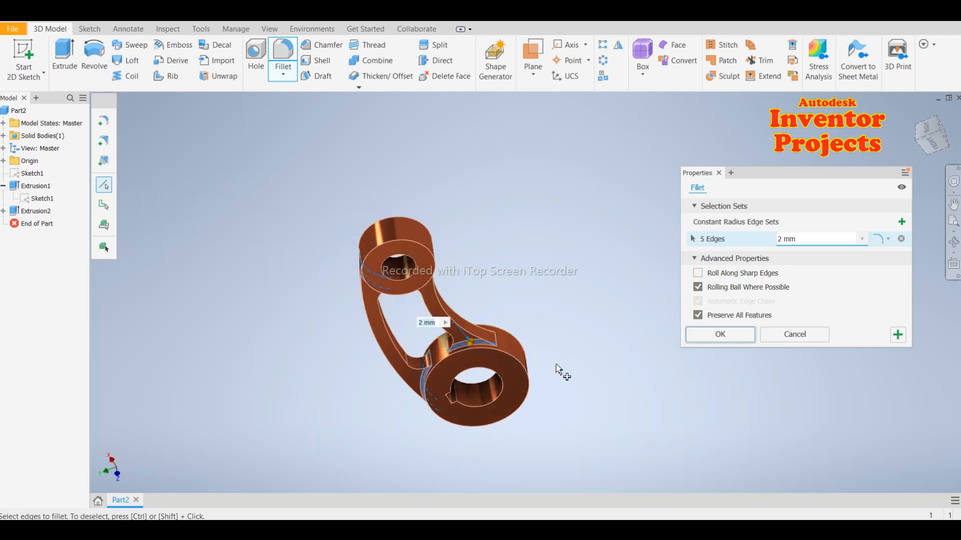
{"action": "middle_click_drag", "start_coordinate": [556, 368], "coordinate": [475, 420], "text": "shift"}
{"action": "left_click", "coordinate": [461, 344]}
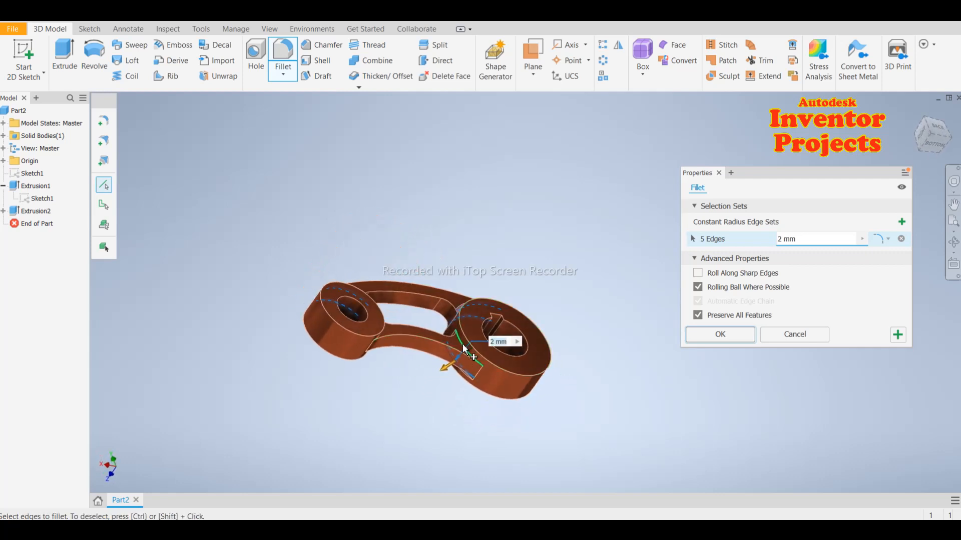
{"action": "middle_click_drag", "start_coordinate": [521, 423], "coordinate": [410, 390], "text": "shift"}
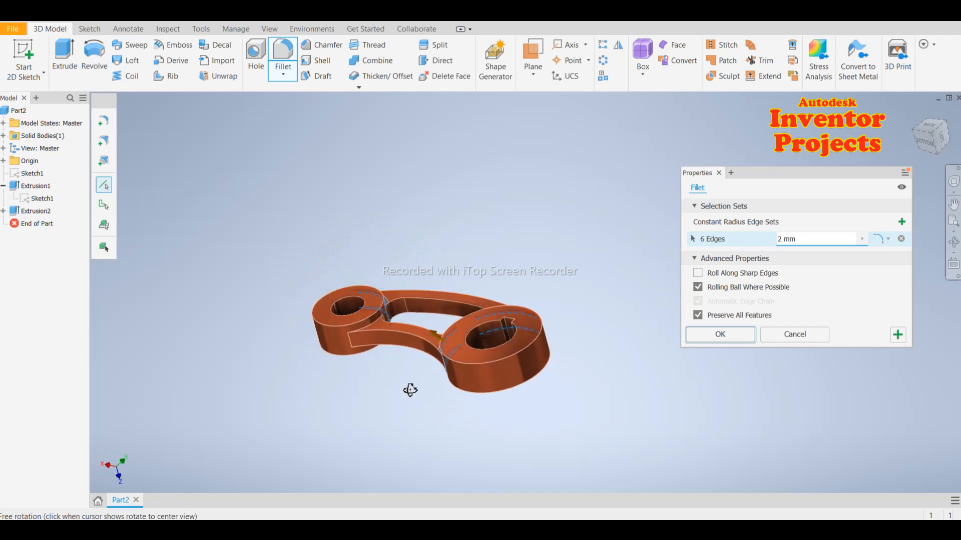
{"action": "left_click", "coordinate": [373, 328]}
{"action": "middle_click_drag", "start_coordinate": [401, 395], "coordinate": [411, 340], "text": "shift"}
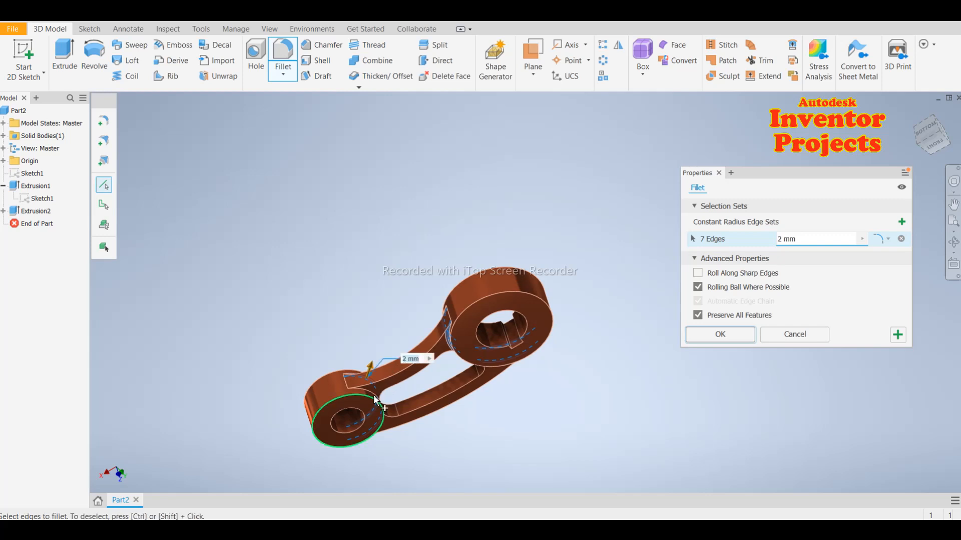
{"action": "left_click", "coordinate": [374, 397]}
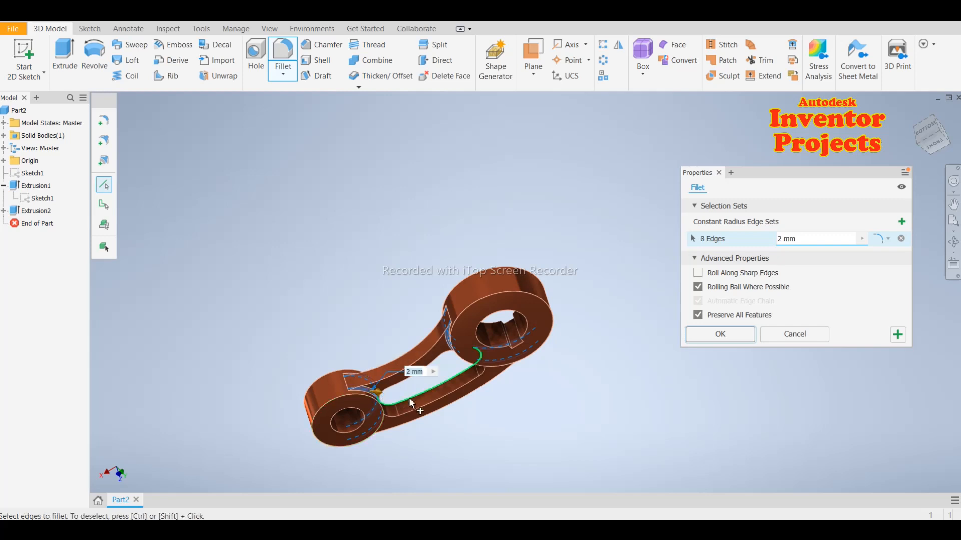
{"action": "middle_click_drag", "start_coordinate": [493, 389], "coordinate": [554, 450], "text": "shift"}
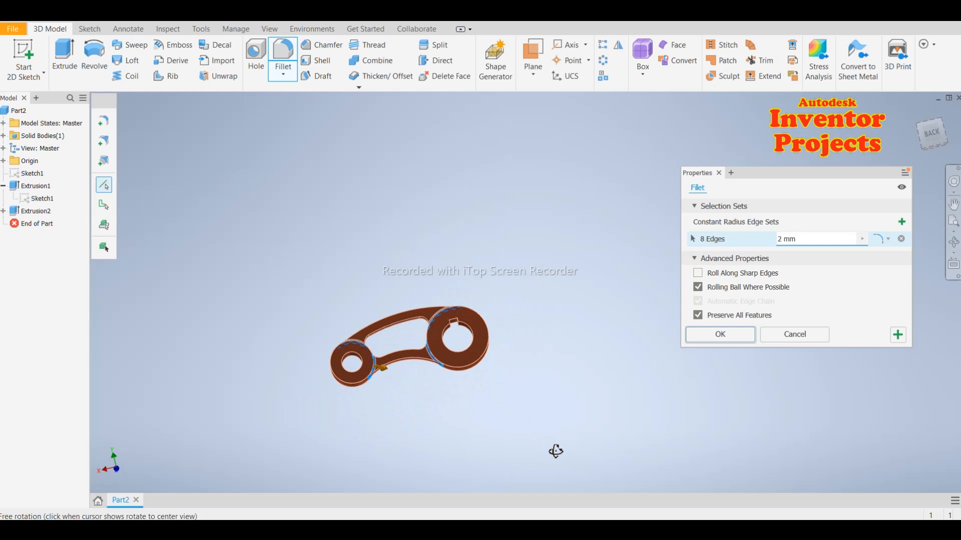
{"action": "left_click", "coordinate": [732, 340]}
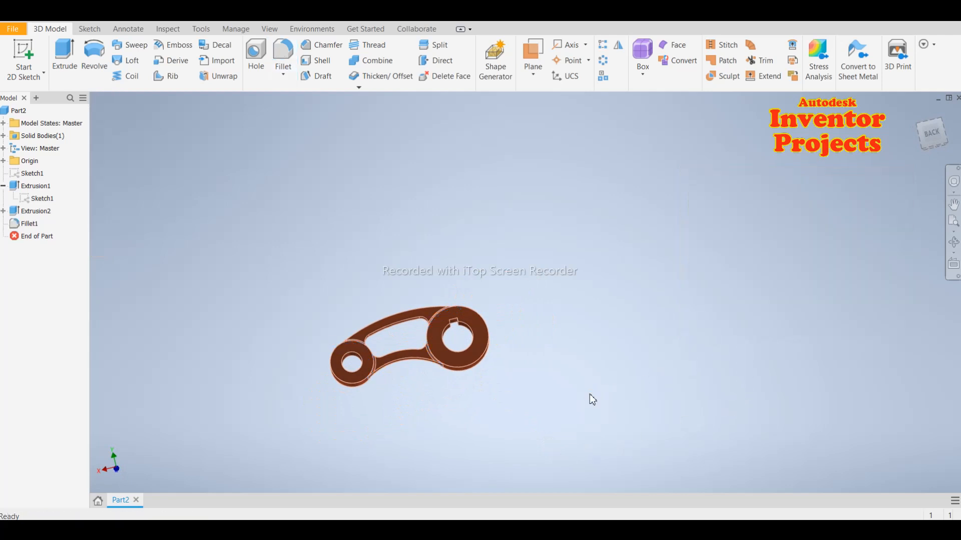
Step: Examine the finished link from several sides, including the fillet between the upper arm and the large round end
{"action": "scroll", "coordinate": [415, 396], "scroll_direction": "down", "scroll_amount": 5}
{"action": "scroll", "coordinate": [463, 392], "scroll_direction": "up", "scroll_amount": 4}
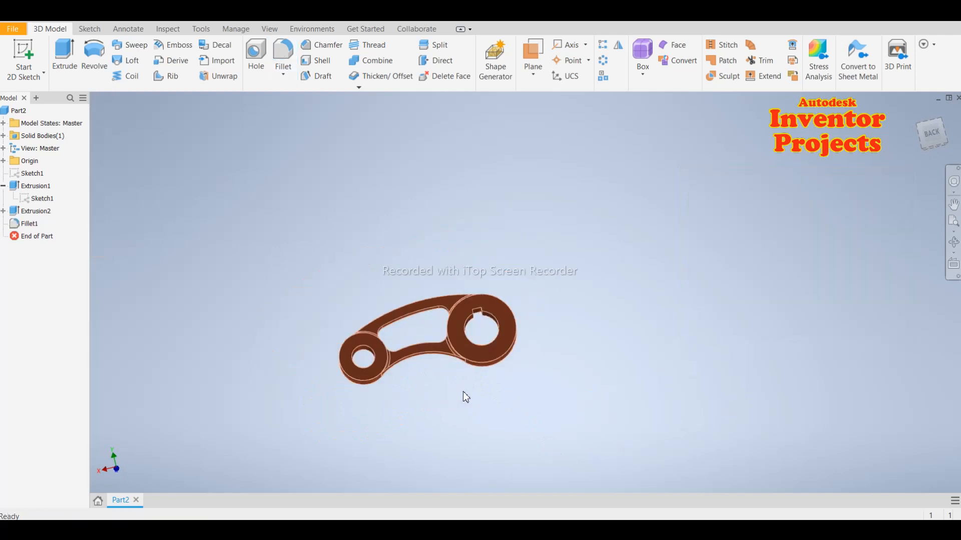
{"action": "middle_click_drag", "start_coordinate": [435, 396], "coordinate": [730, 373], "text": "shift"}
{"action": "left_click", "coordinate": [916, 112]}
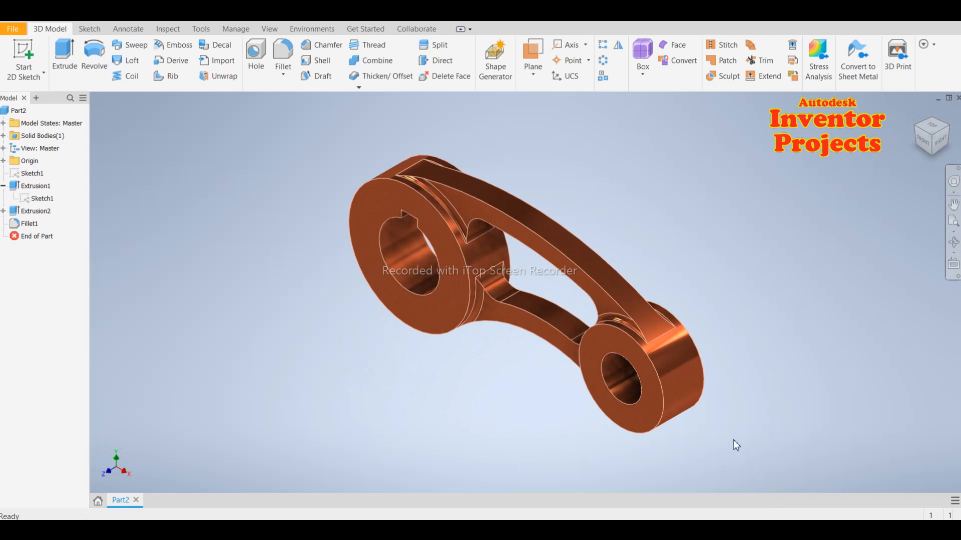
{"action": "middle_click_drag", "start_coordinate": [731, 418], "coordinate": [778, 449], "text": "shift"}
{"action": "scroll", "coordinate": [450, 240], "scroll_direction": "up", "scroll_amount": 5}
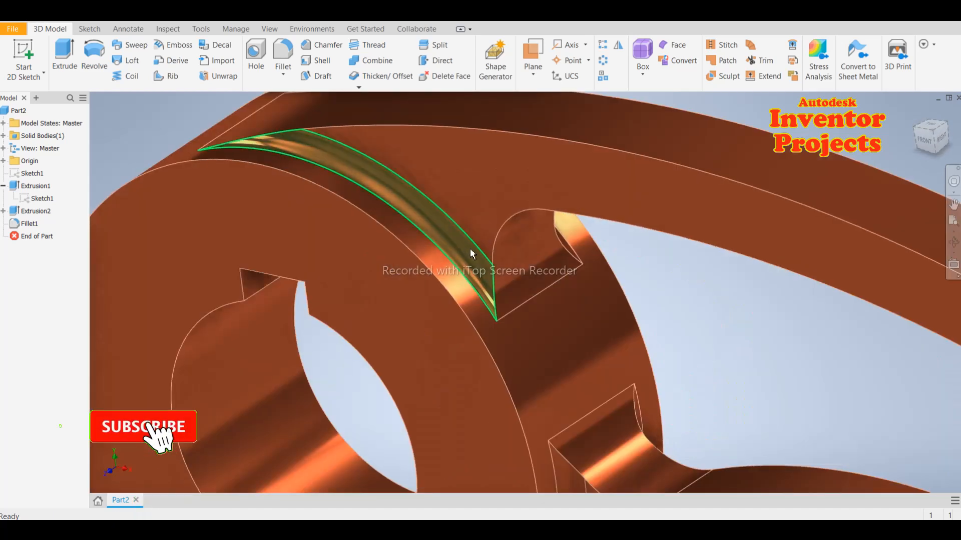
{"action": "scroll", "coordinate": [453, 248], "scroll_direction": "down", "scroll_amount": 6}
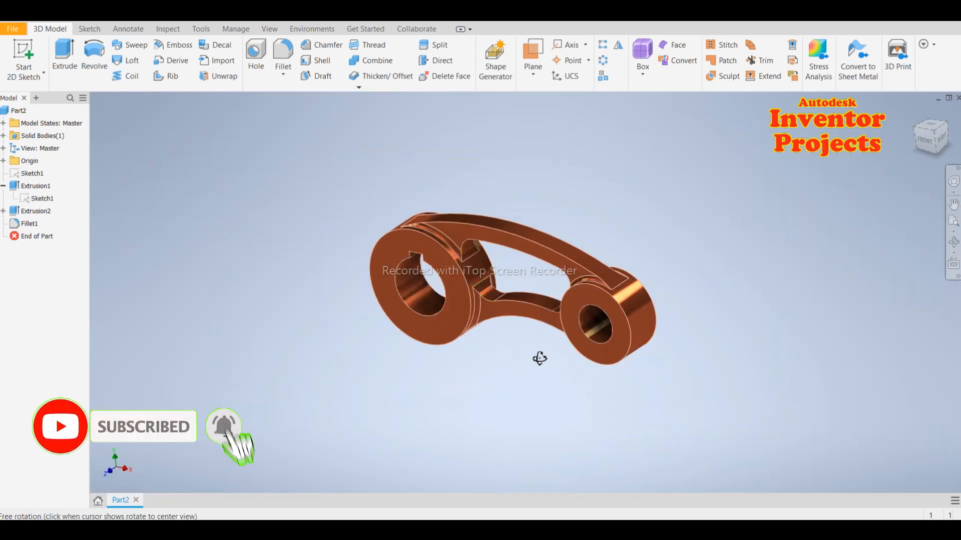
{"action": "middle_click_drag", "start_coordinate": [540, 358], "coordinate": [502, 343], "text": "shift"}
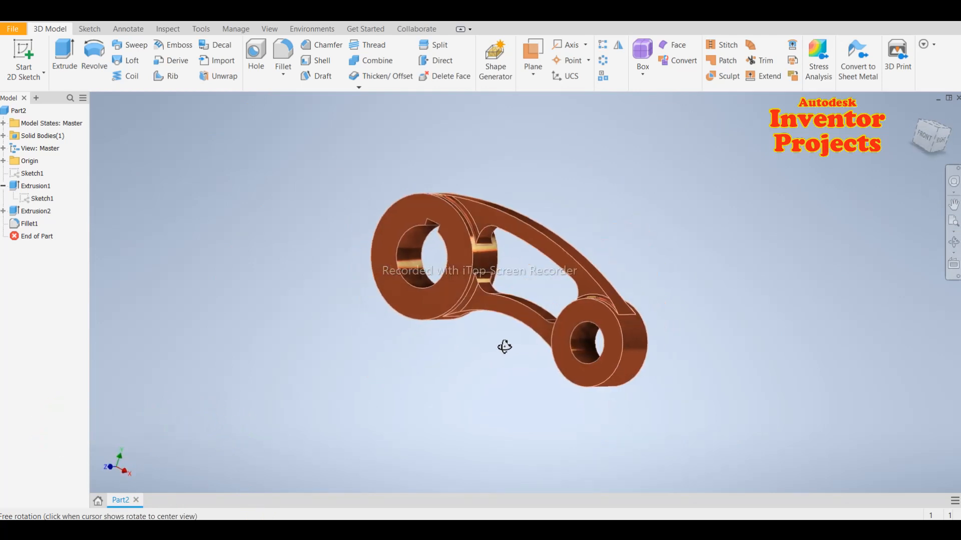
{"action": "left_click", "coordinate": [917, 114]}
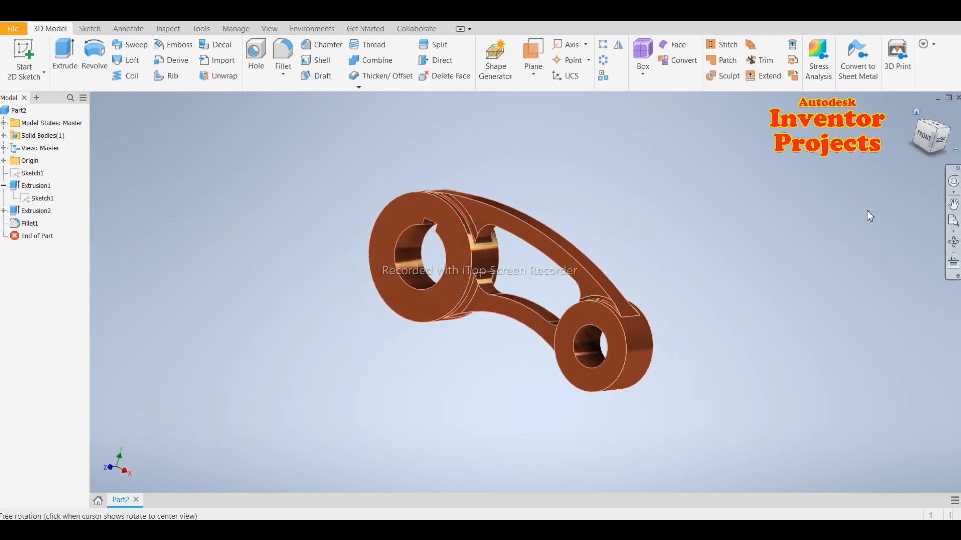